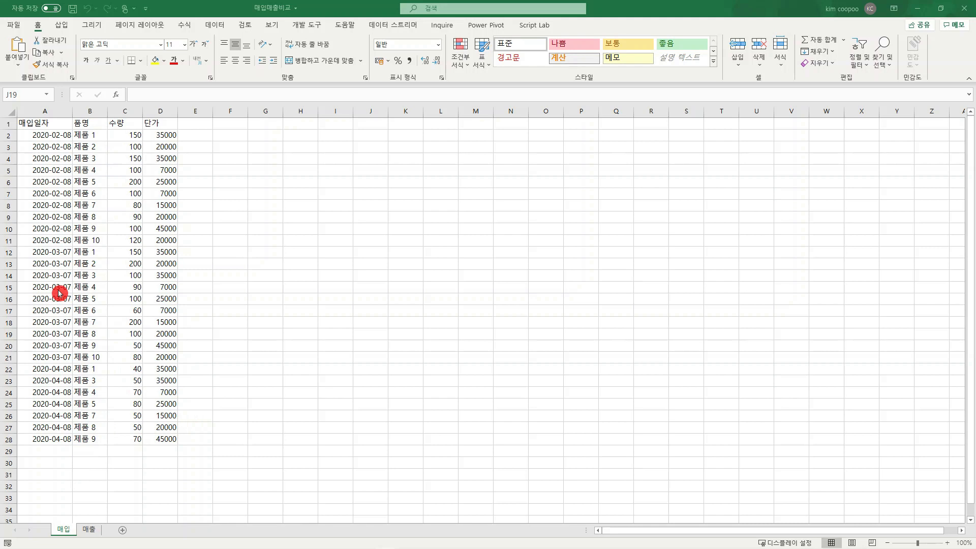
# - Review the 매출 sheet and close the 매입매출비교 workbook
pyautogui.click(92, 529)
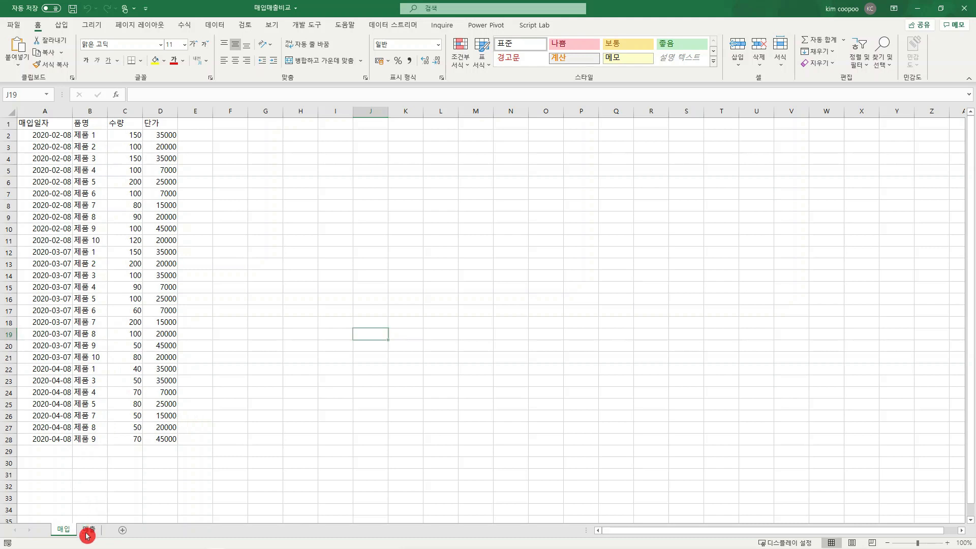
pyautogui.click(87, 532)
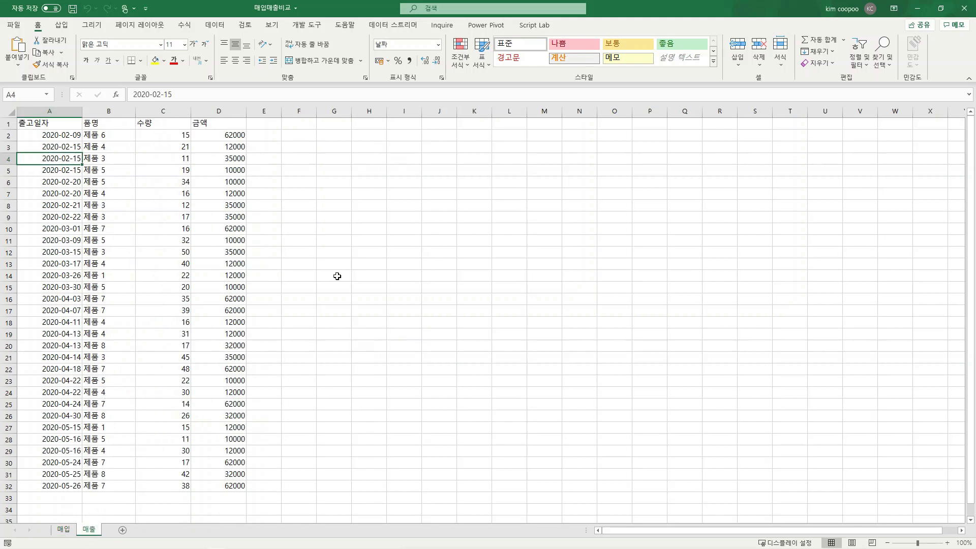
pyautogui.click(969, 15)
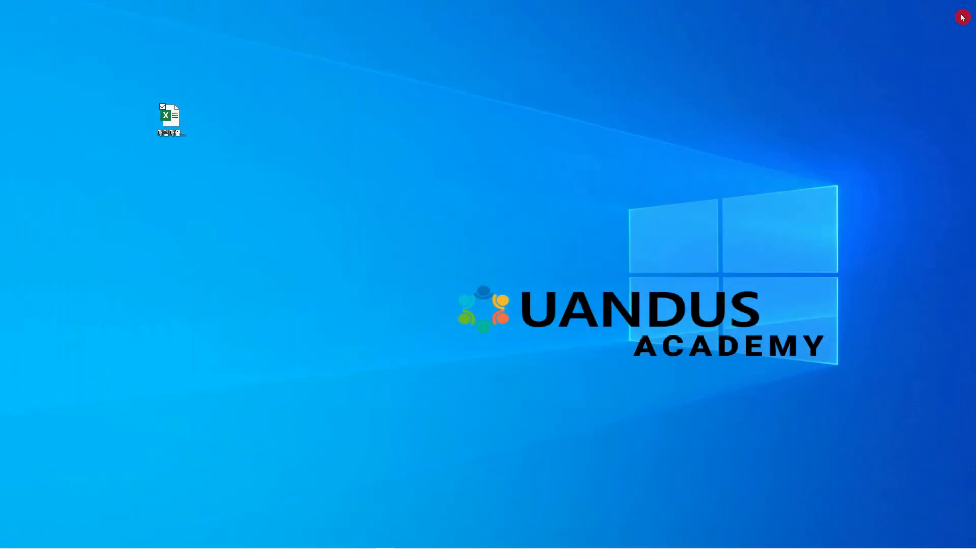
# - Start Excel again and create a new blank workbook
pyautogui.moveTo(119, 547)
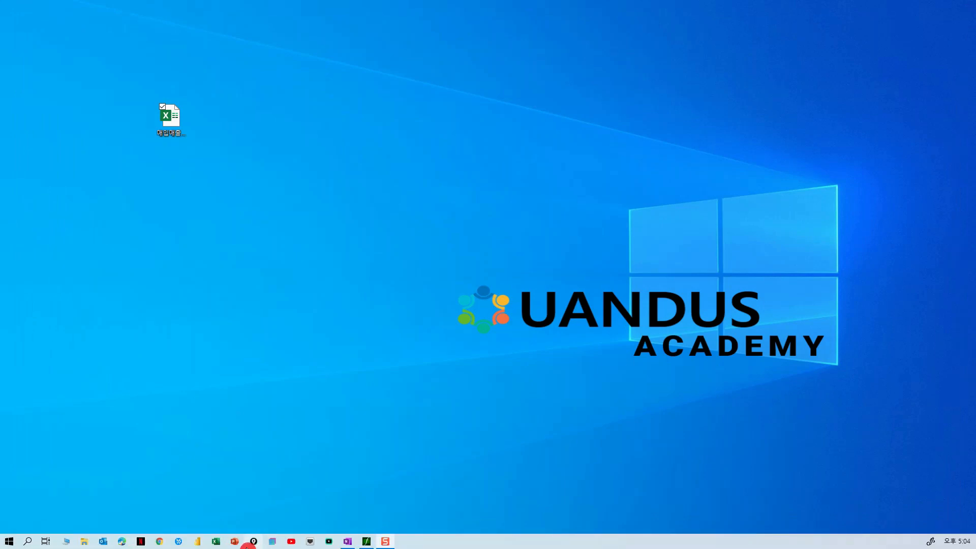
pyautogui.click(216, 542)
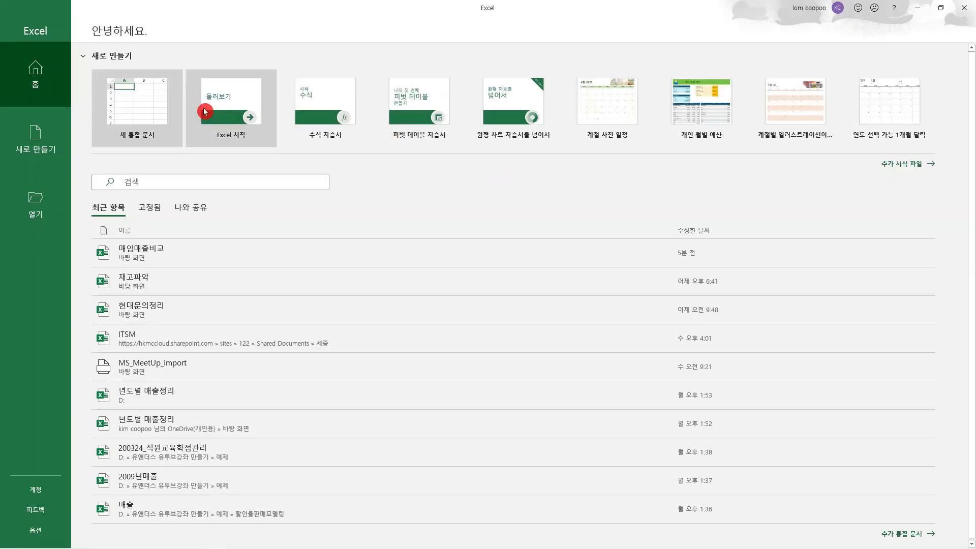
pyautogui.click(120, 91)
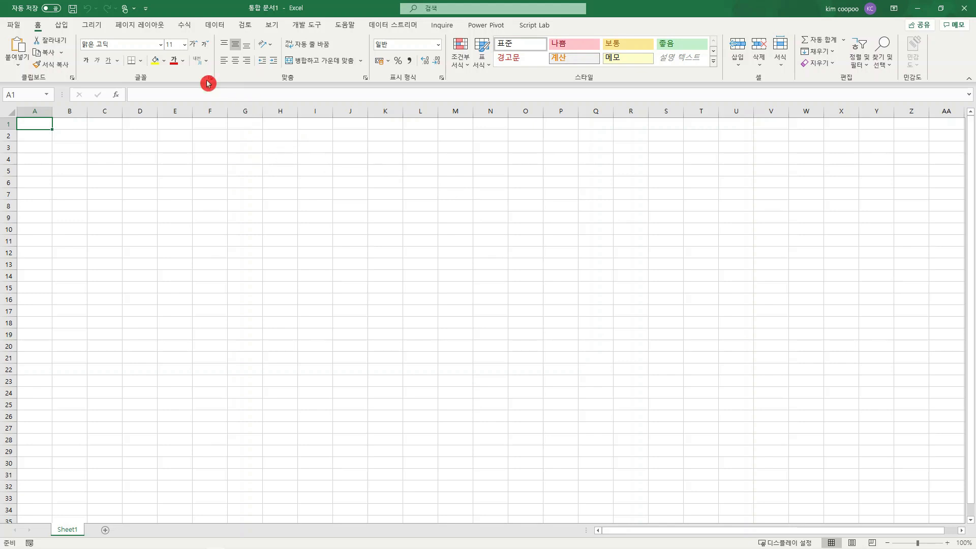
# - Start an external data import from Microsoft Query in the blank workbook
pyautogui.click(213, 26)
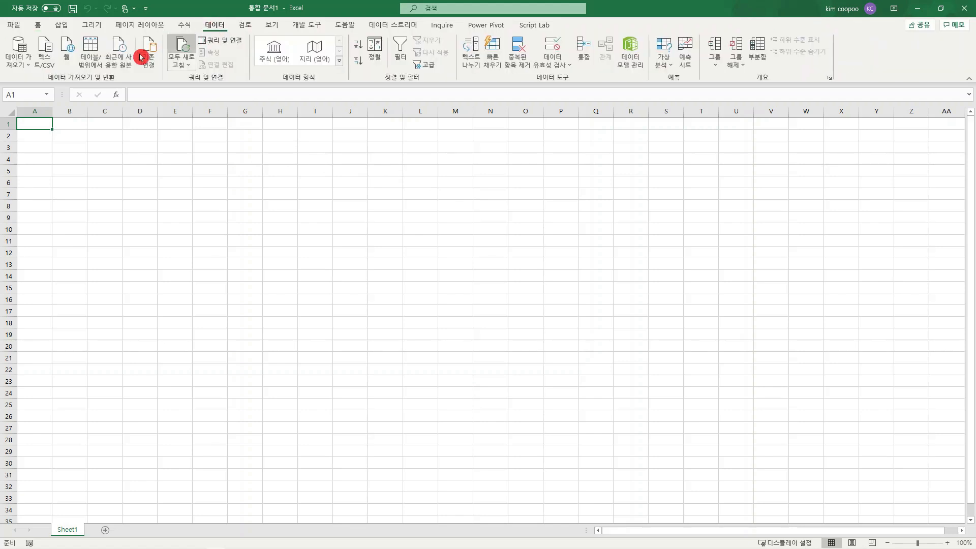
pyautogui.click(30, 72)
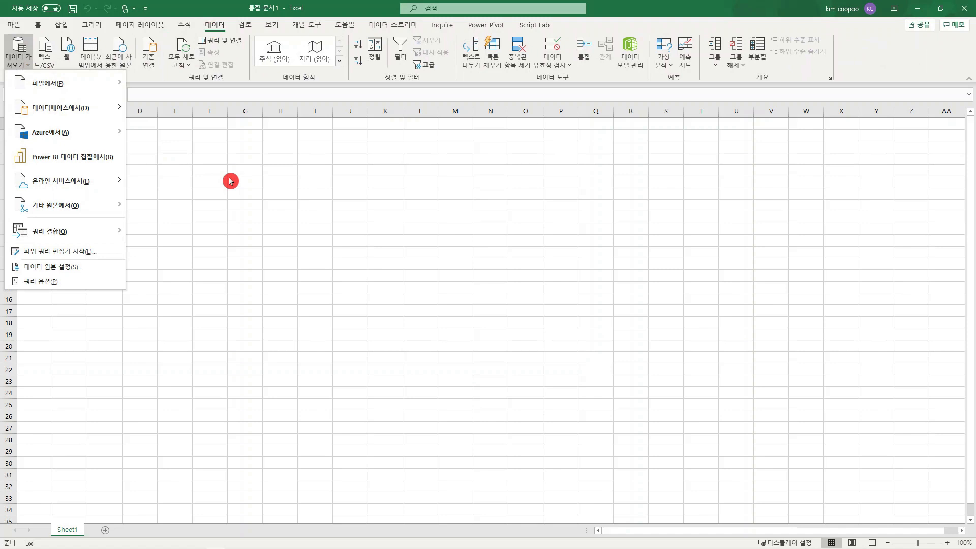
pyautogui.moveTo(104, 208)
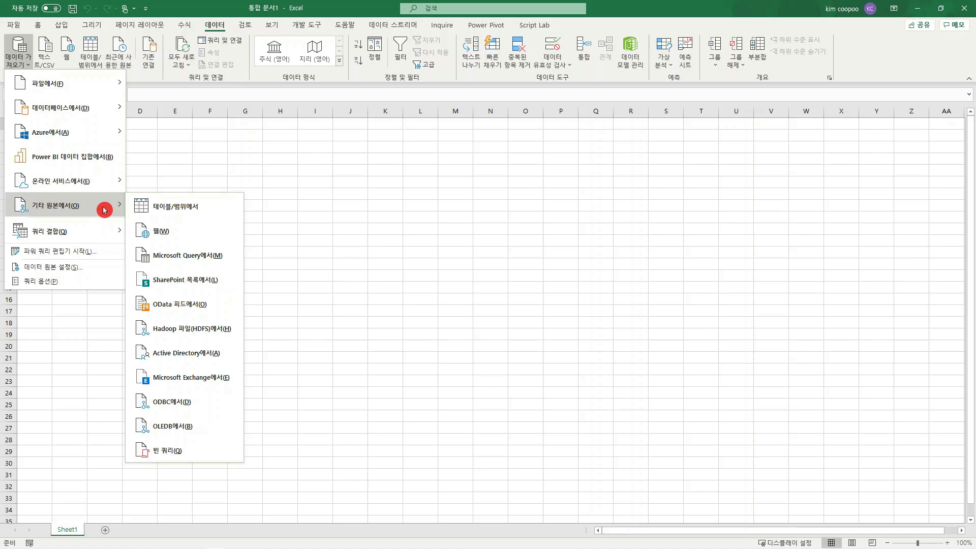
pyautogui.click(178, 256)
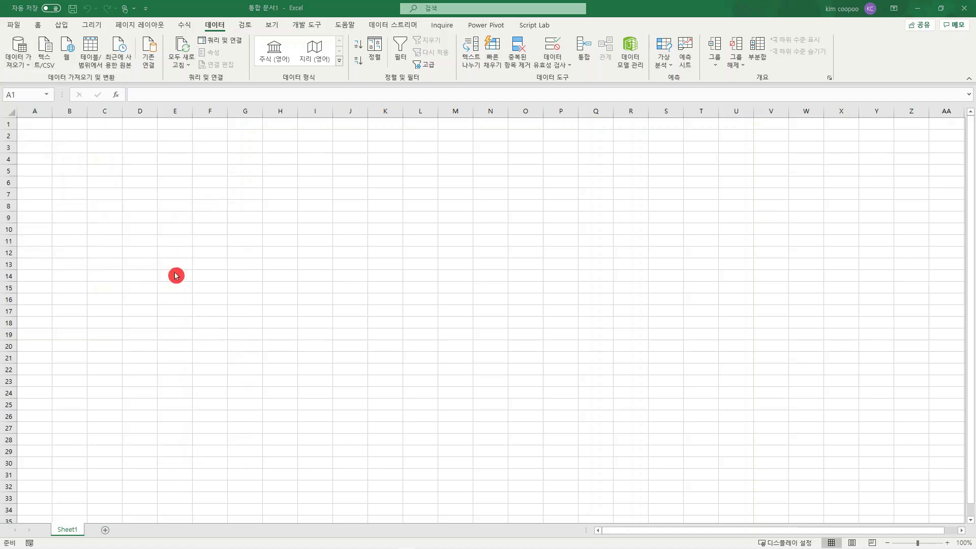
pyautogui.moveTo(10, 157); pyautogui.dragTo(531, 135)
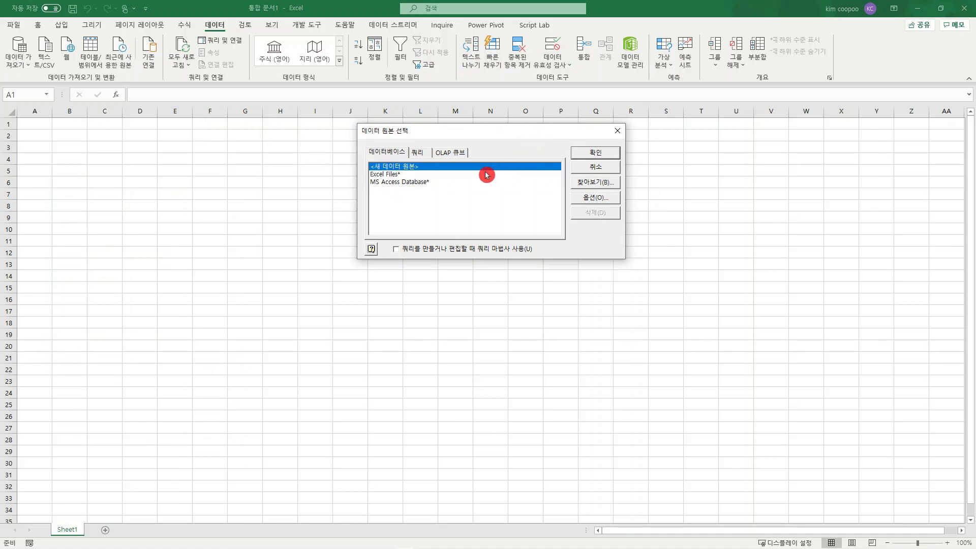
# - Choose Excel Files* as the data source for the query, leaving the Query Wizard off
pyautogui.click(420, 176)
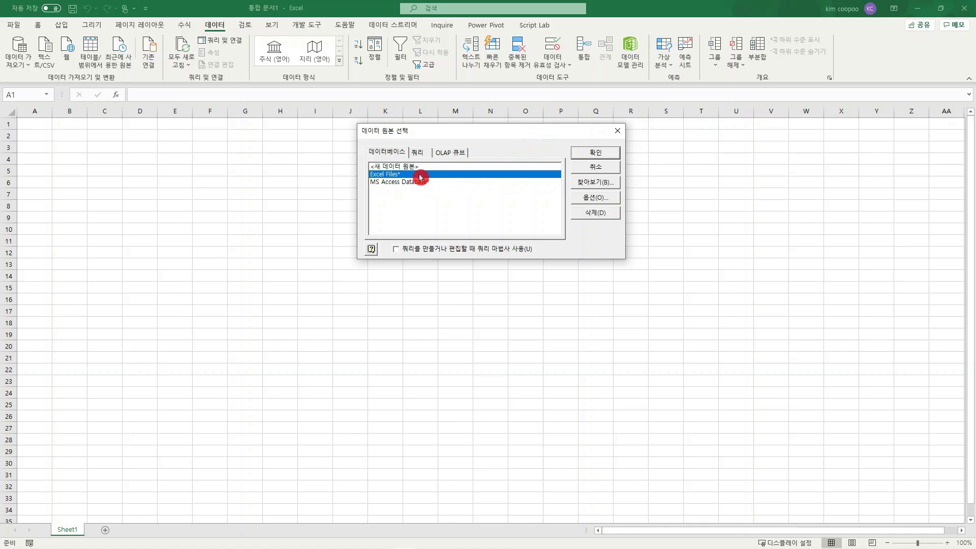
pyautogui.click(427, 184)
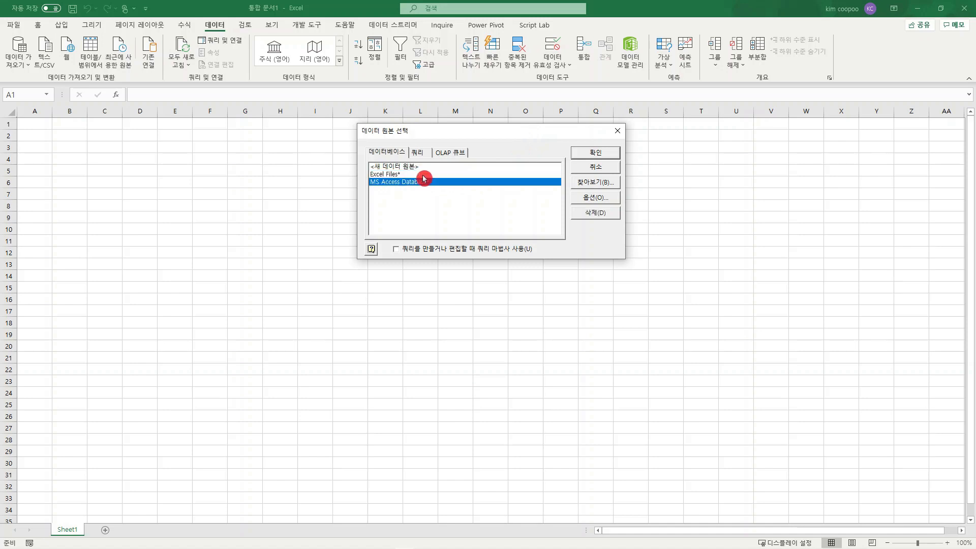
pyautogui.click(424, 175)
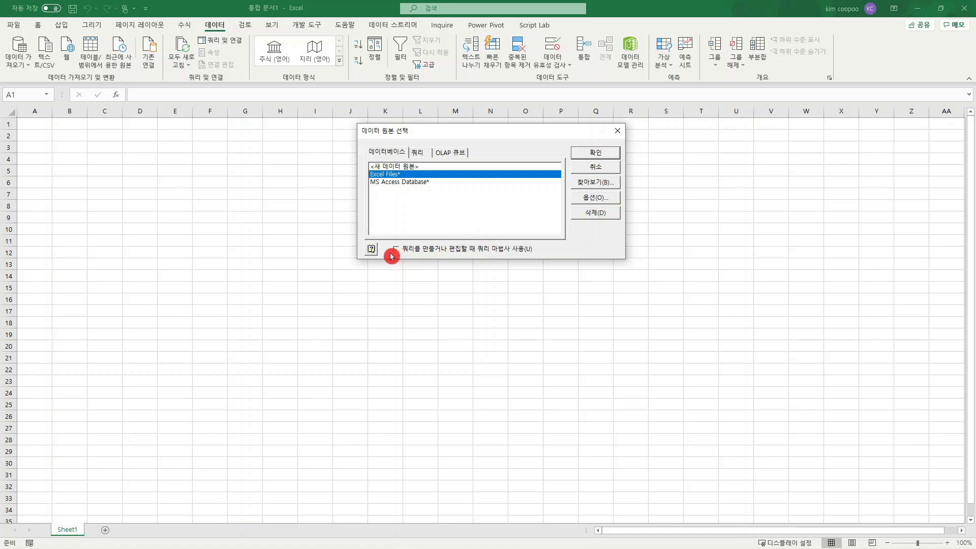
pyautogui.click(593, 153)
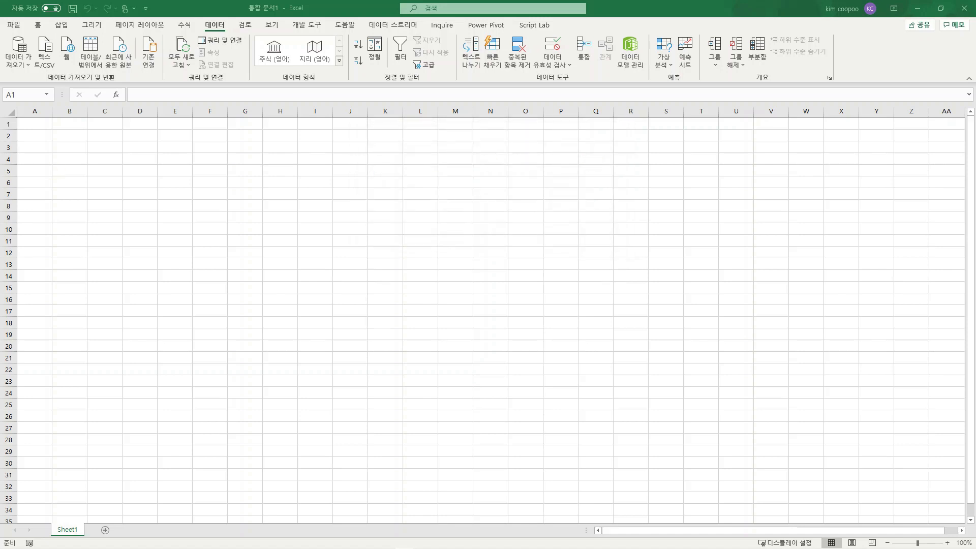
# - Select the workbook 매입매출비교.xlsx from the OneDrive 바탕 화면 folder as the query source
pyautogui.click(509, 180)
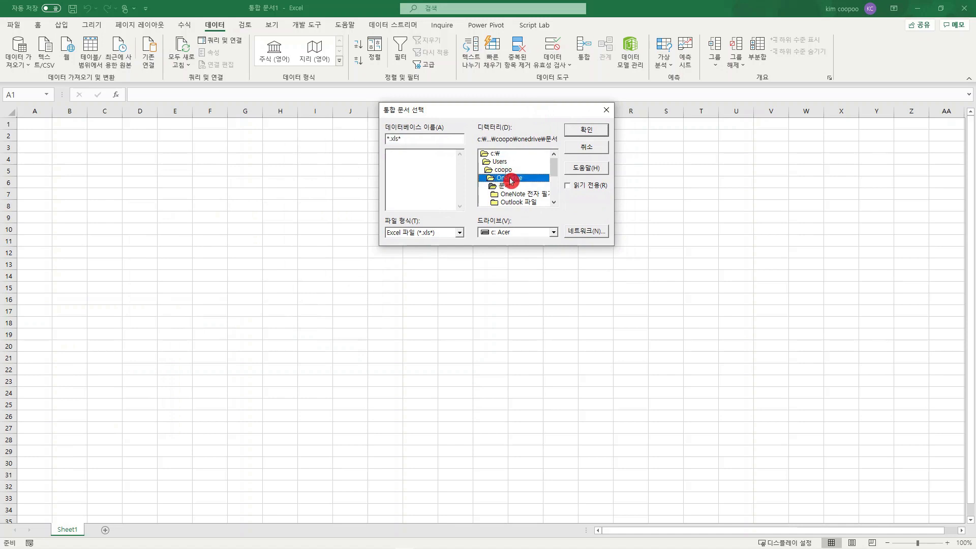
pyautogui.doubleClick(510, 180)
pyautogui.doubleClick(519, 185)
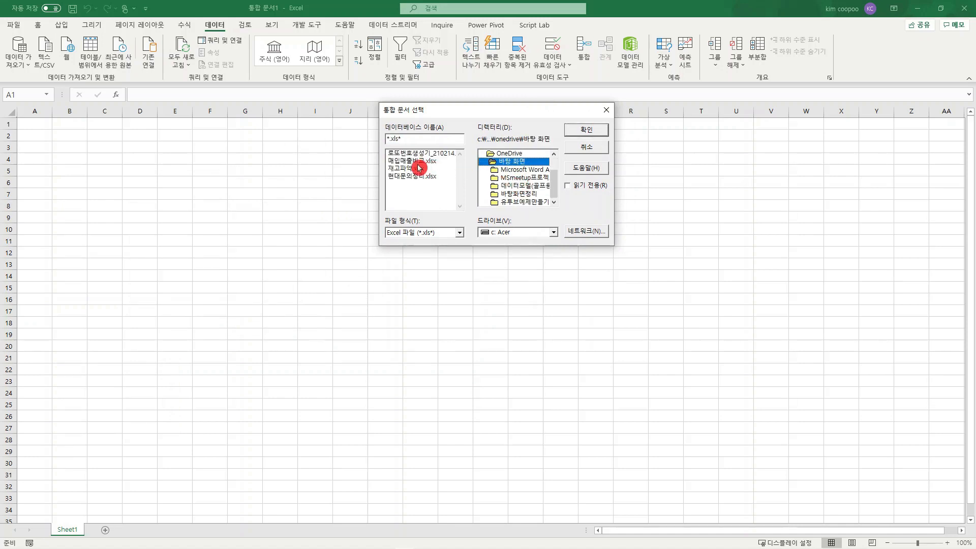
pyautogui.click(417, 162)
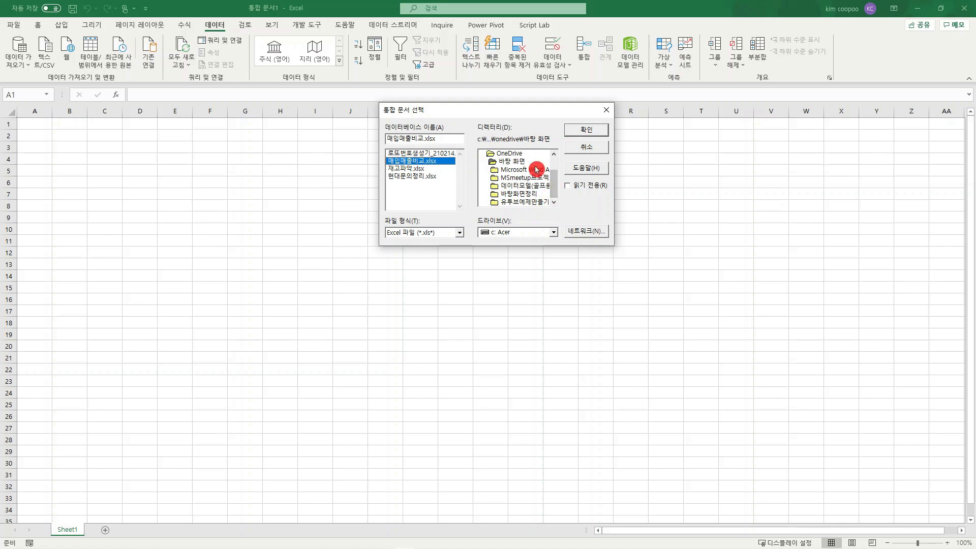
pyautogui.click(601, 134)
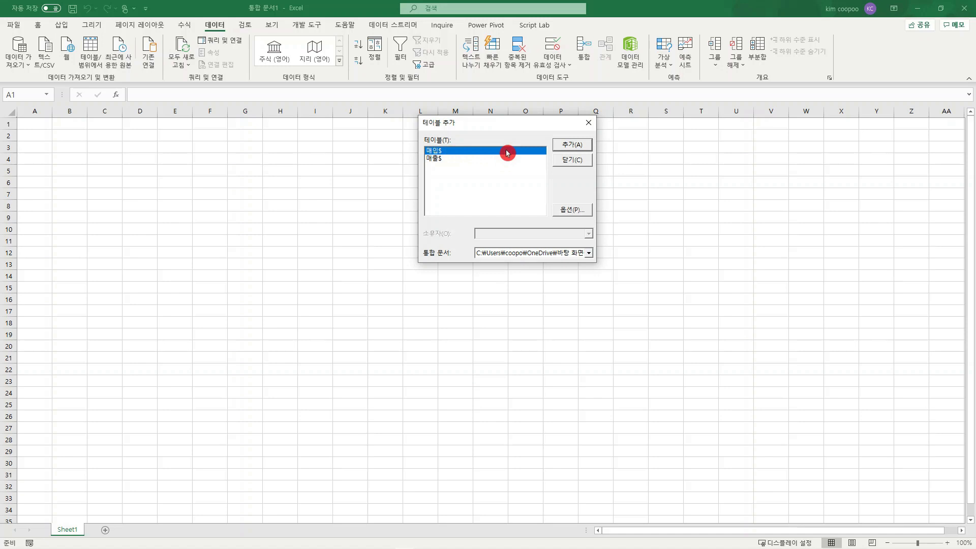
# - Add the 매입$ and 매출$ tables to the query and finish adding tables
pyautogui.click(572, 148)
pyautogui.click(484, 161)
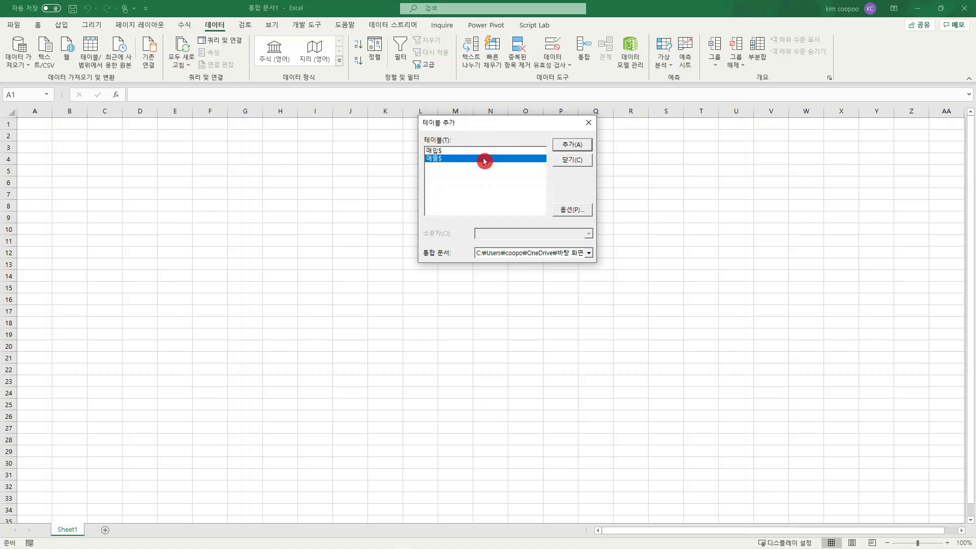
pyautogui.click(564, 146)
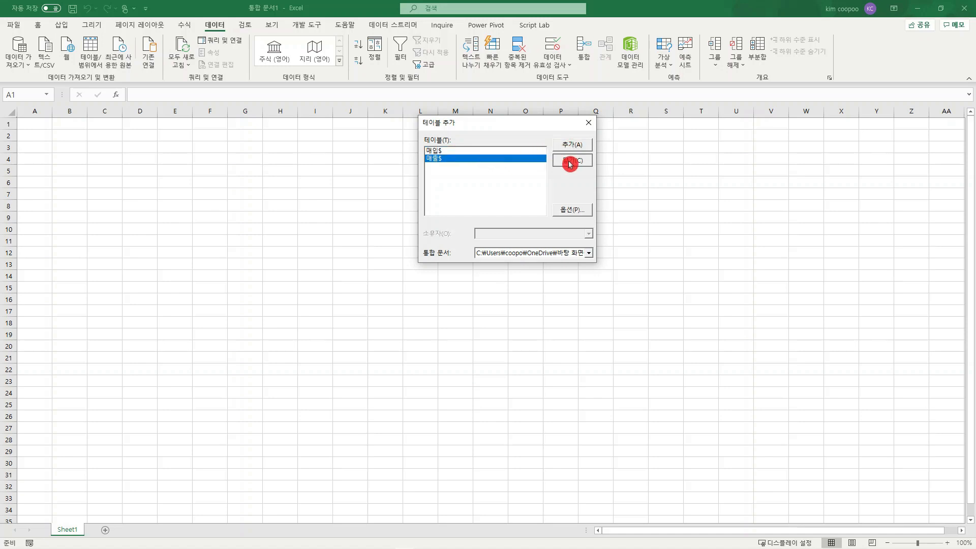
pyautogui.click(570, 164)
# - Maximize the Microsoft Query window and the Excel Files_Query window inside it
pyautogui.moveTo(103, 74); pyautogui.dragTo(646, 8)
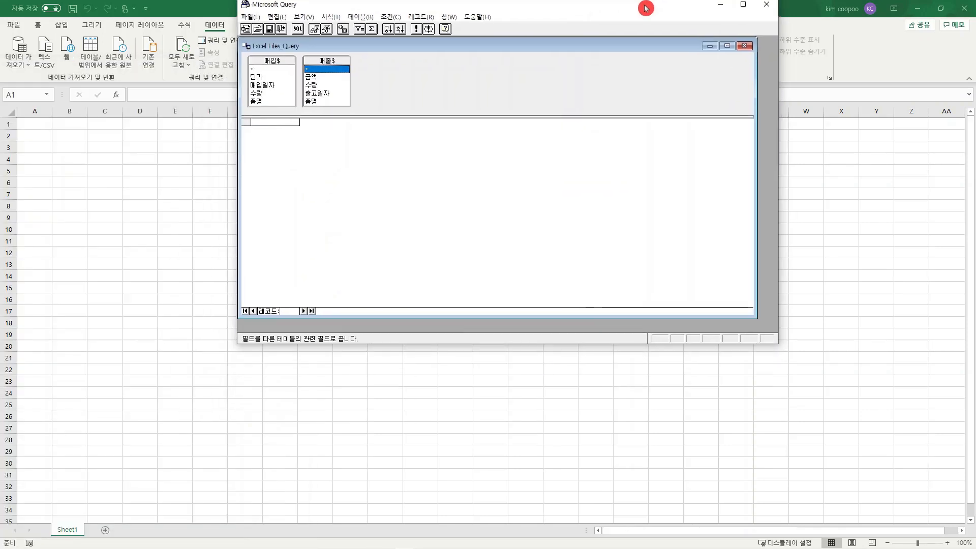
pyautogui.doubleClick(645, 8)
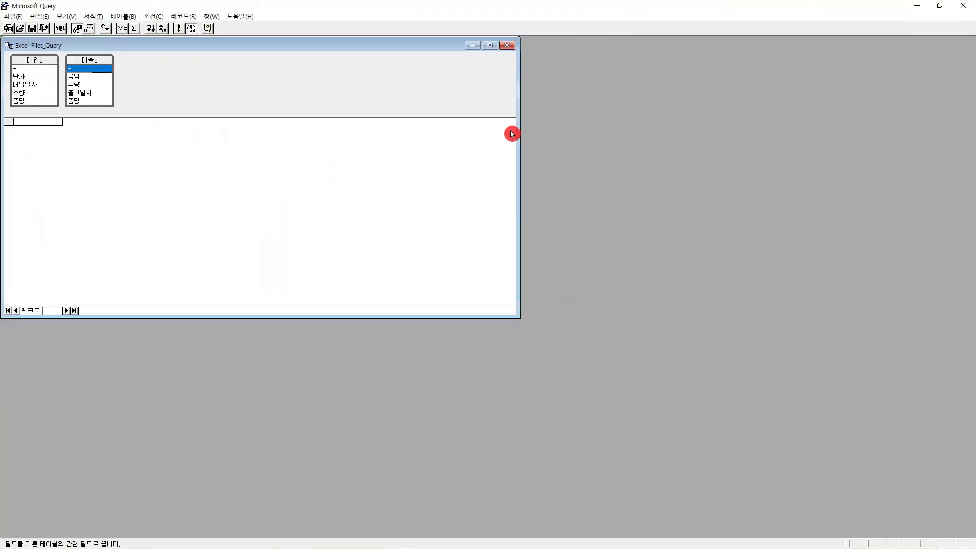
pyautogui.click(490, 46)
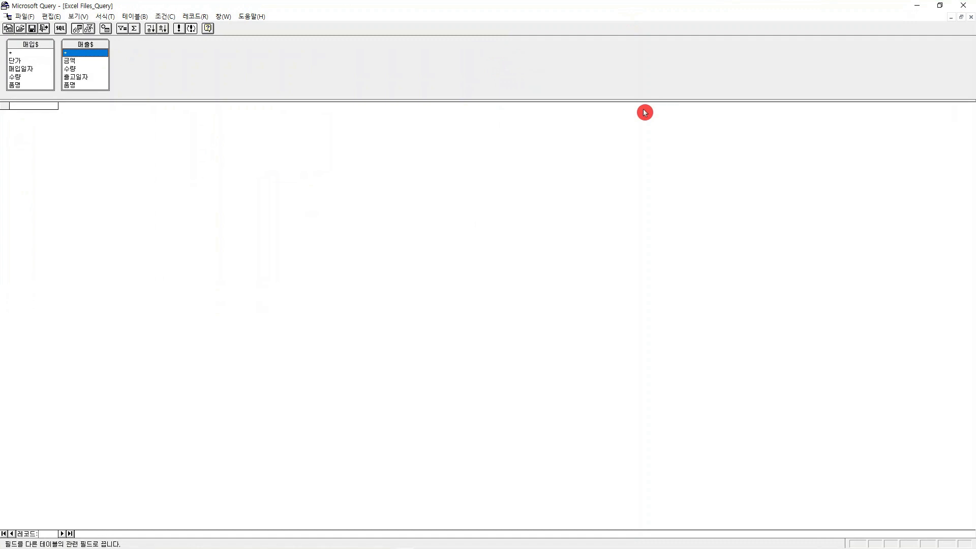
# - Enlarge the table area and rearrange the field lists so 매입$ sits to the right of 매출$
pyautogui.moveTo(640, 101); pyautogui.dragTo(630, 200)
pyautogui.moveTo(95, 47); pyautogui.dragTo(394, 71)
pyautogui.click(39, 45)
pyautogui.moveTo(59, 53); pyautogui.dragTo(471, 69)
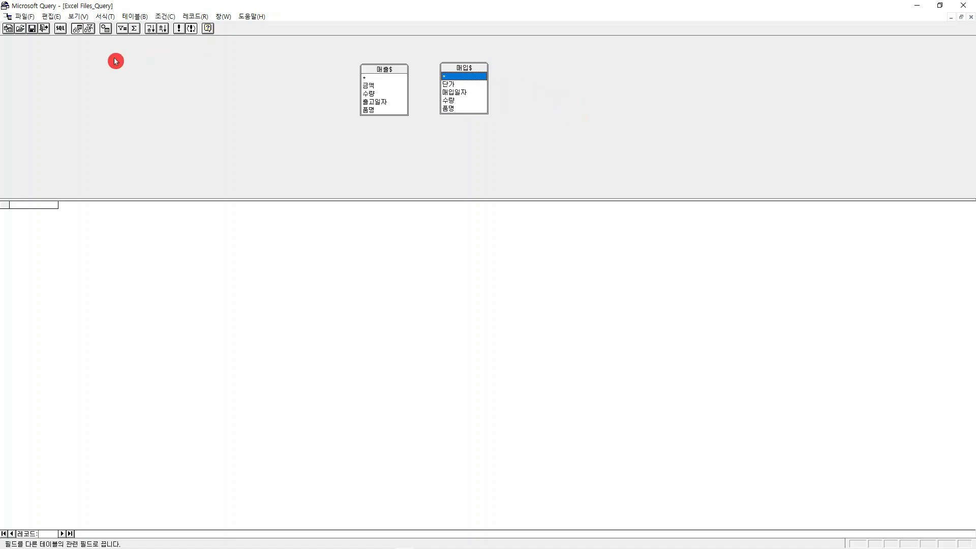
# - Save the query as 매출쿼리1, replacing the existing file, and move the 매입$ field list farther from 매출$
pyautogui.click(32, 28)
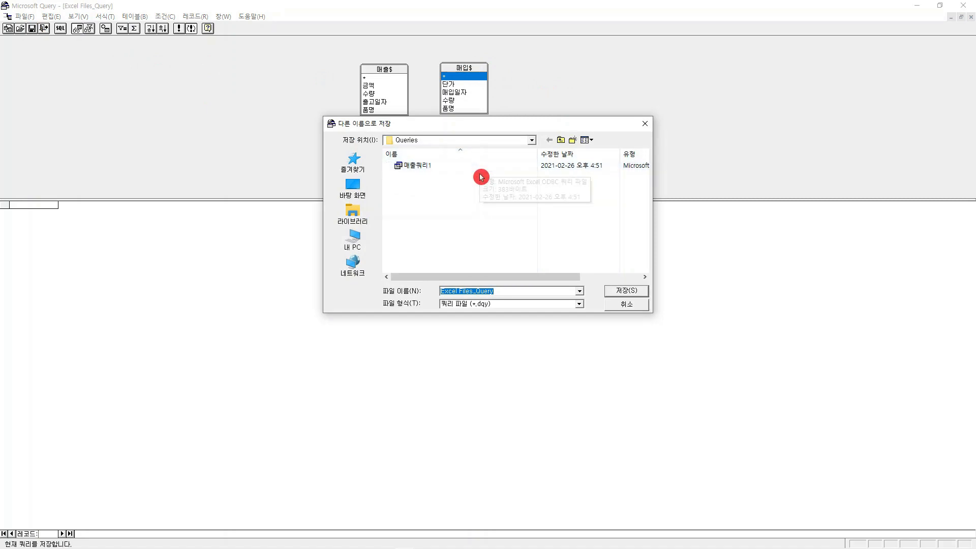
pyautogui.click(426, 169)
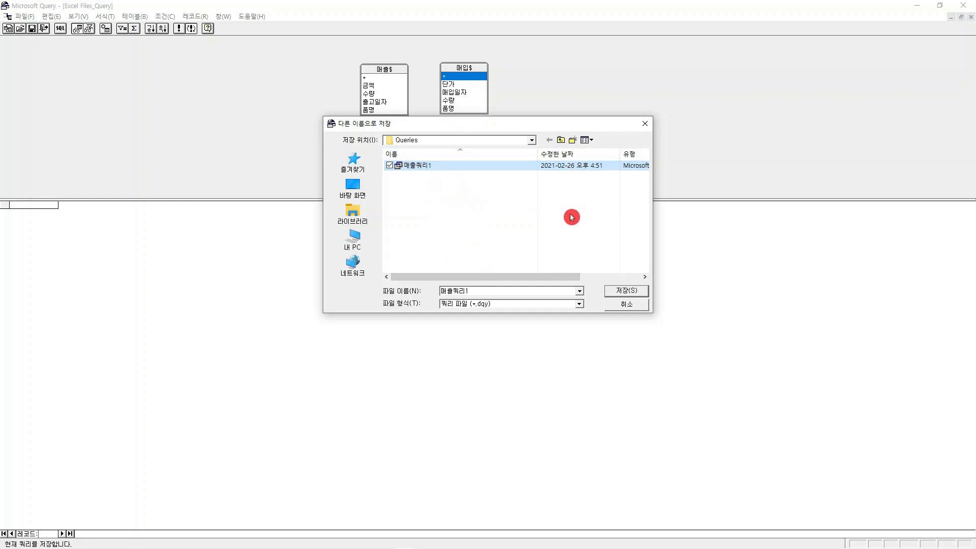
pyautogui.click(621, 294)
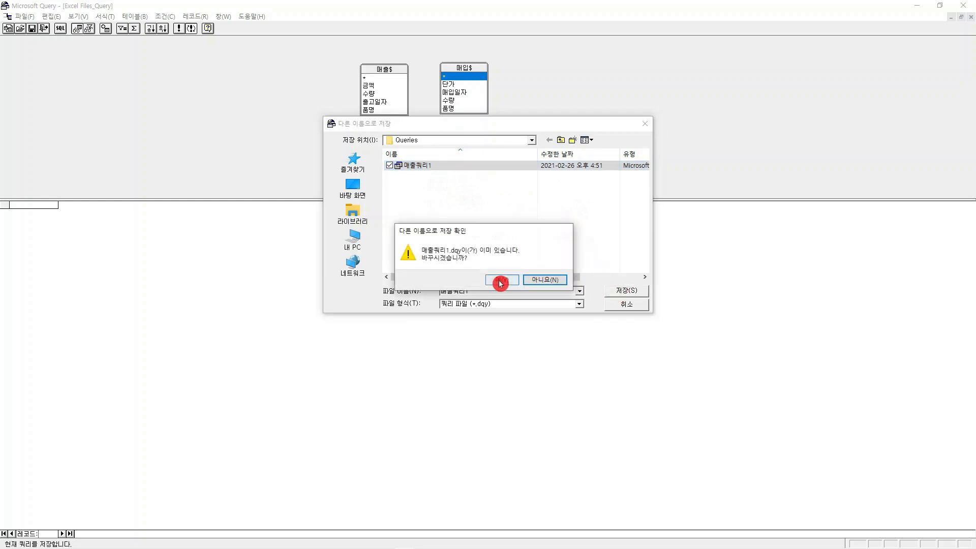
pyautogui.click(500, 283)
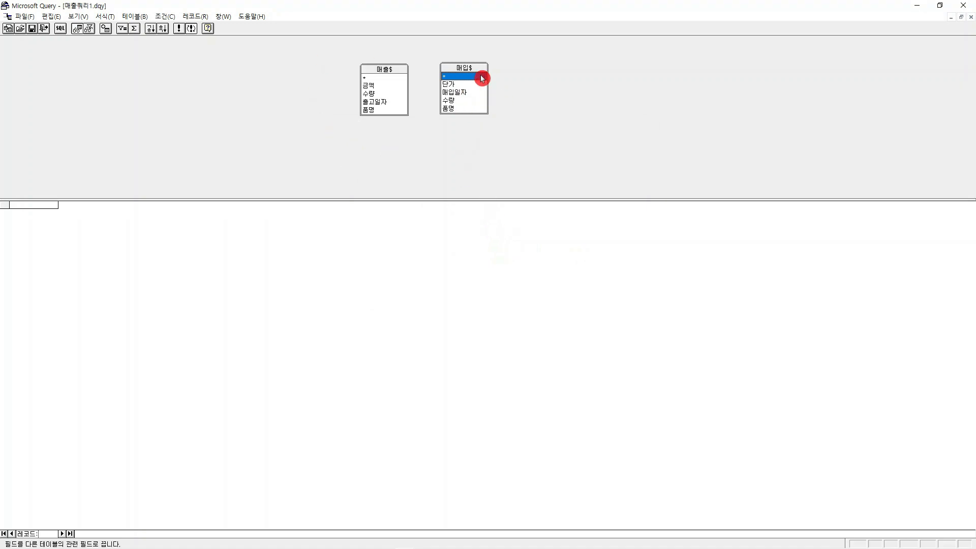
pyautogui.moveTo(476, 72); pyautogui.dragTo(497, 71)
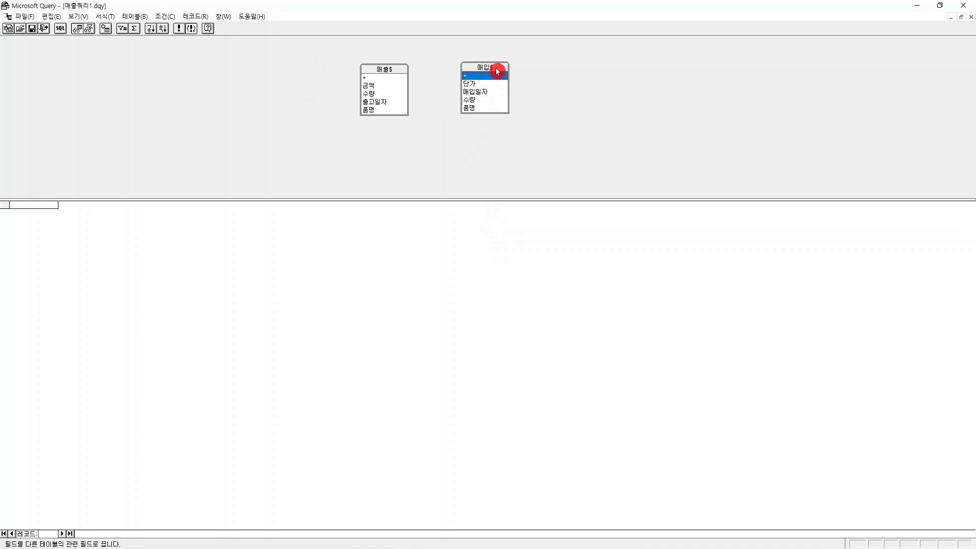
# - Try adding all 매출$ fields to the query results, and delete the 출고일자, 품명, 수량 and 금액 columns again
pyautogui.click(388, 112)
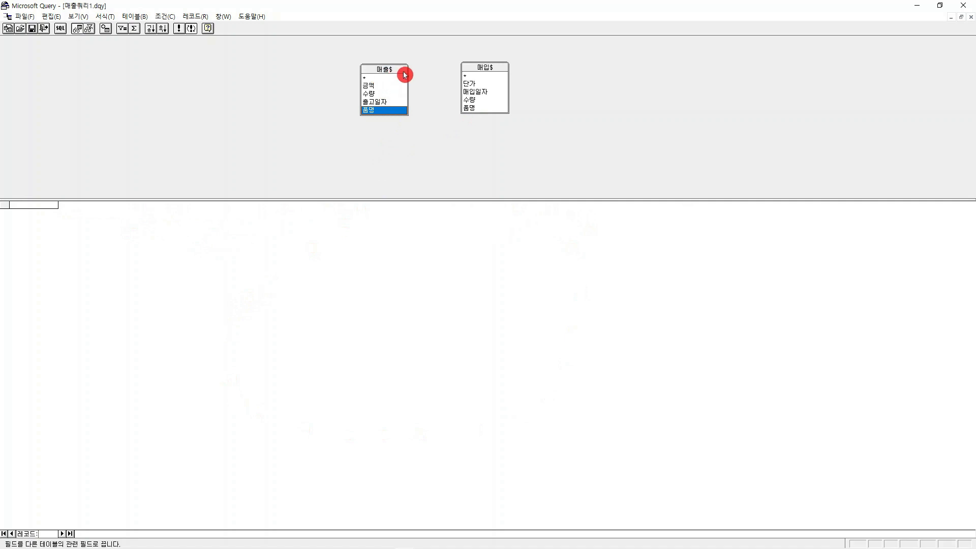
pyautogui.click(370, 78)
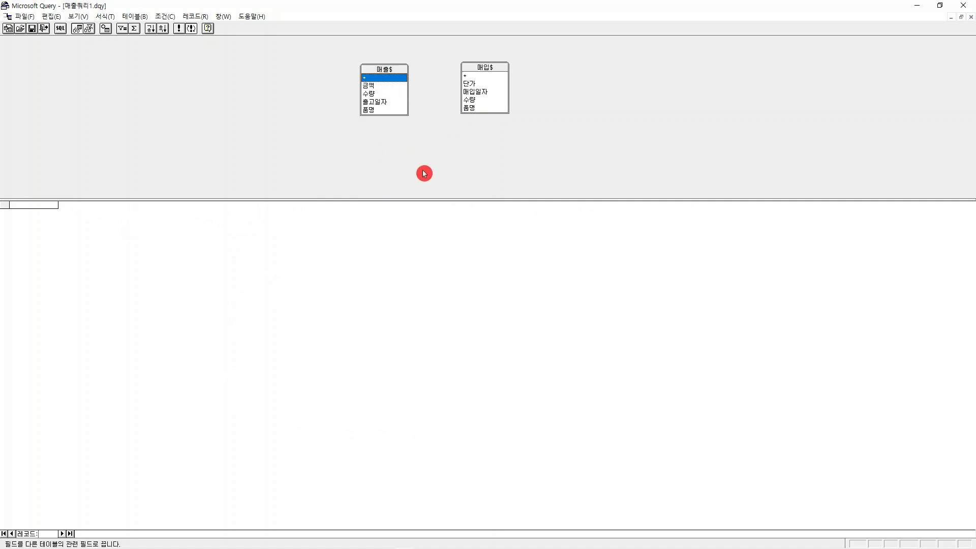
pyautogui.doubleClick(376, 78)
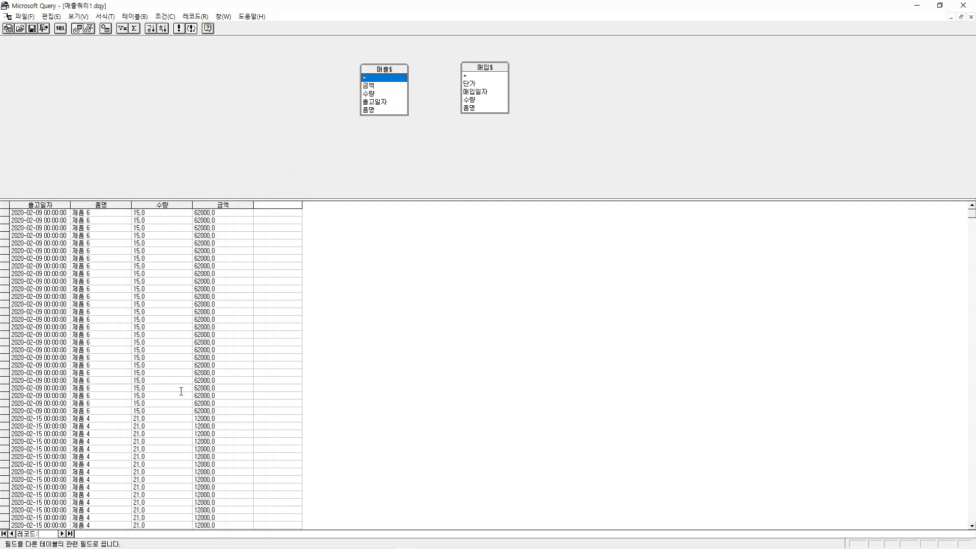
pyautogui.moveTo(236, 205); pyautogui.dragTo(48, 206)
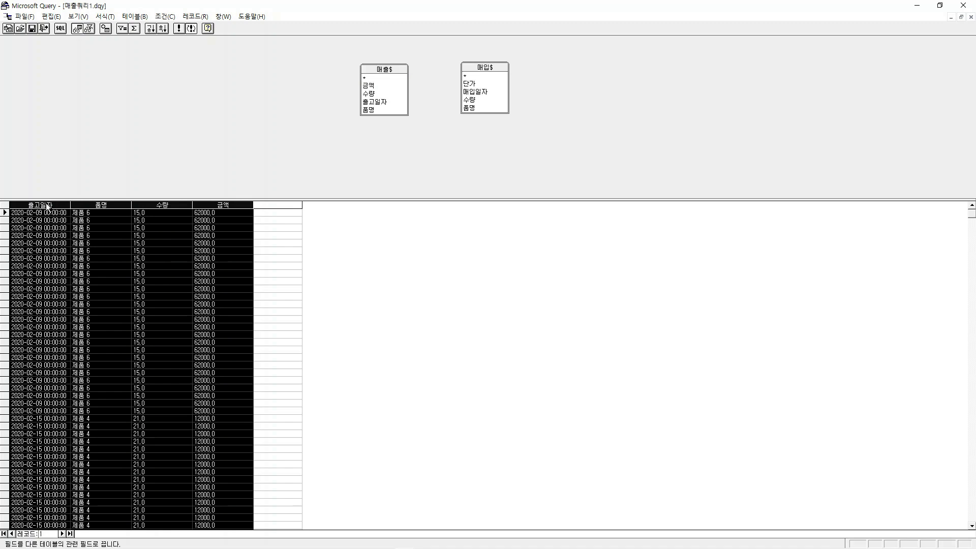
pyautogui.press('Delete')
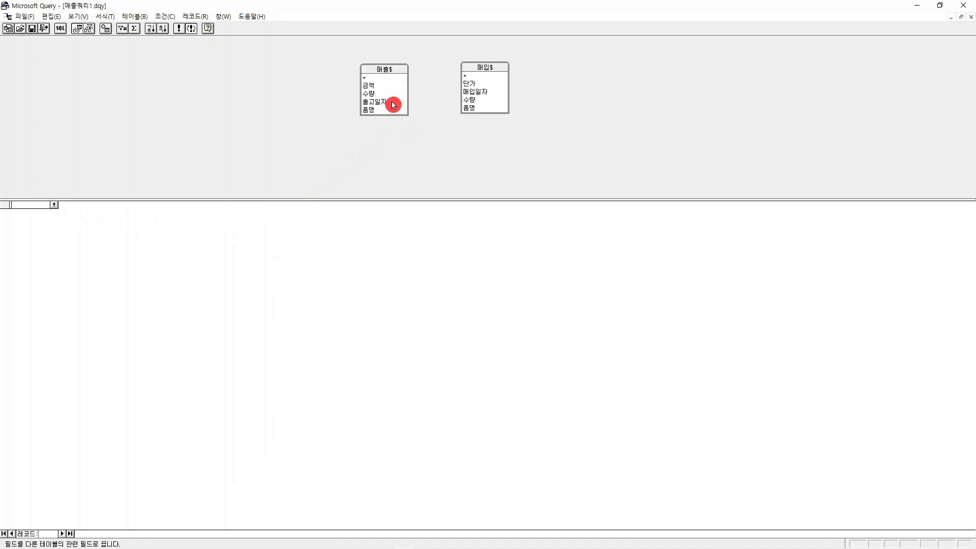
# - Try adding 금액 and 출고일자 from 매출$ with 품명 and 매입일자 from 매입$, and delete all four result columns again
pyautogui.click(376, 86)
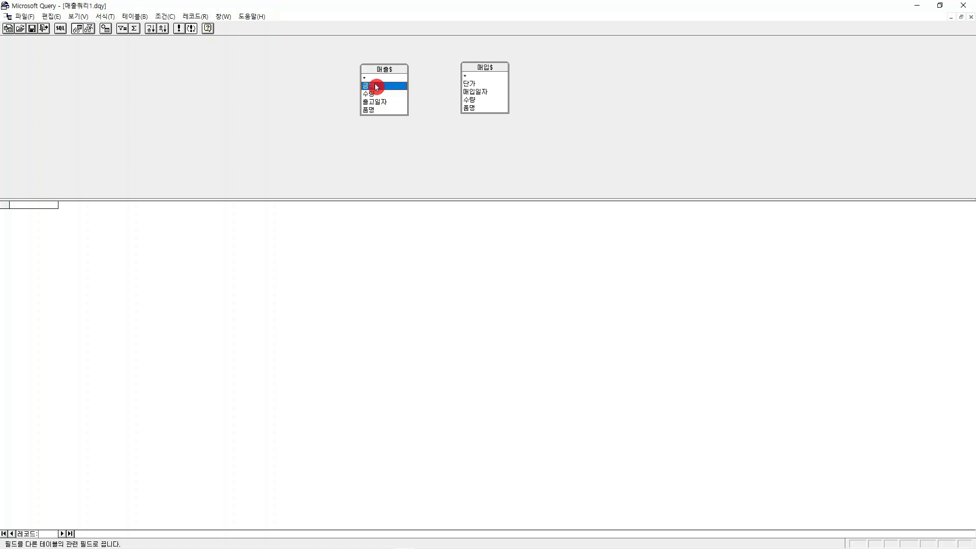
pyautogui.doubleClick(376, 86)
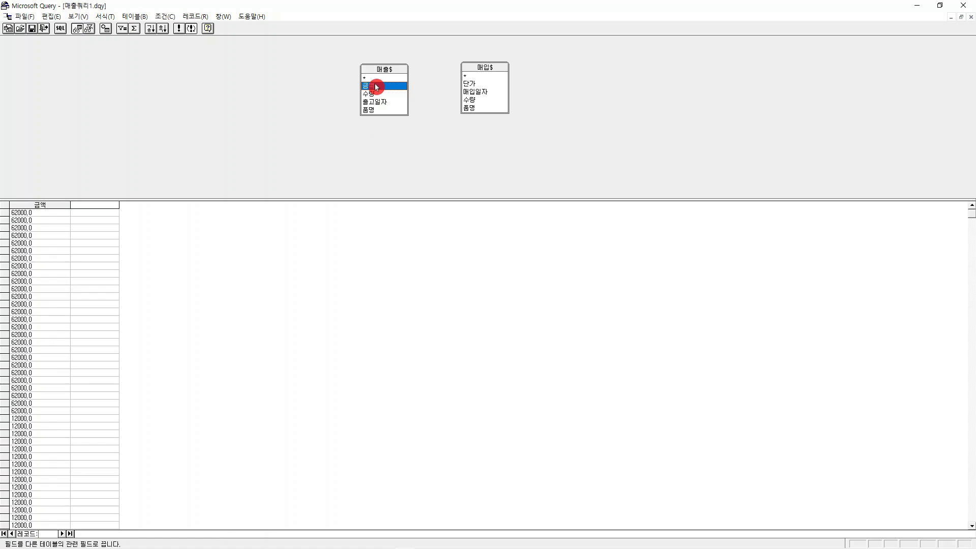
pyautogui.doubleClick(472, 109)
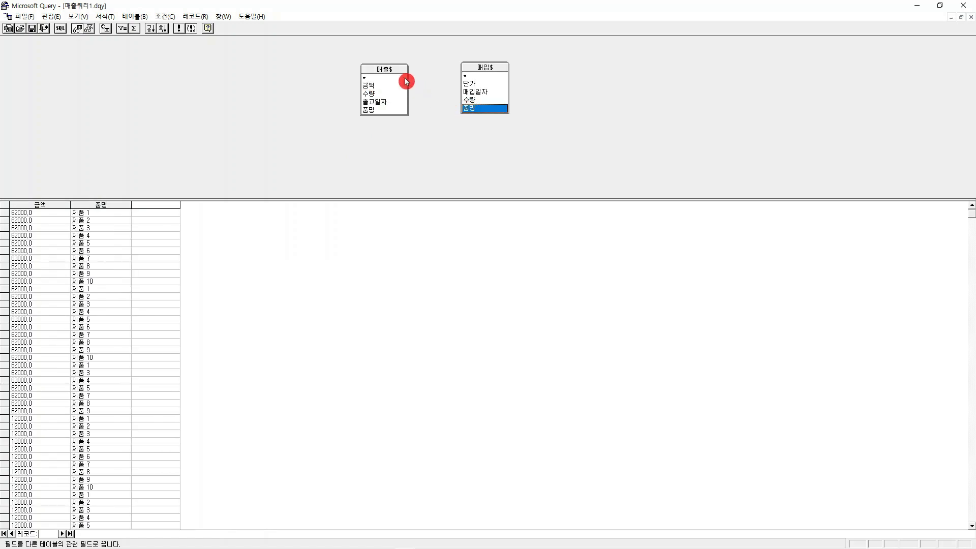
pyautogui.doubleClick(388, 103)
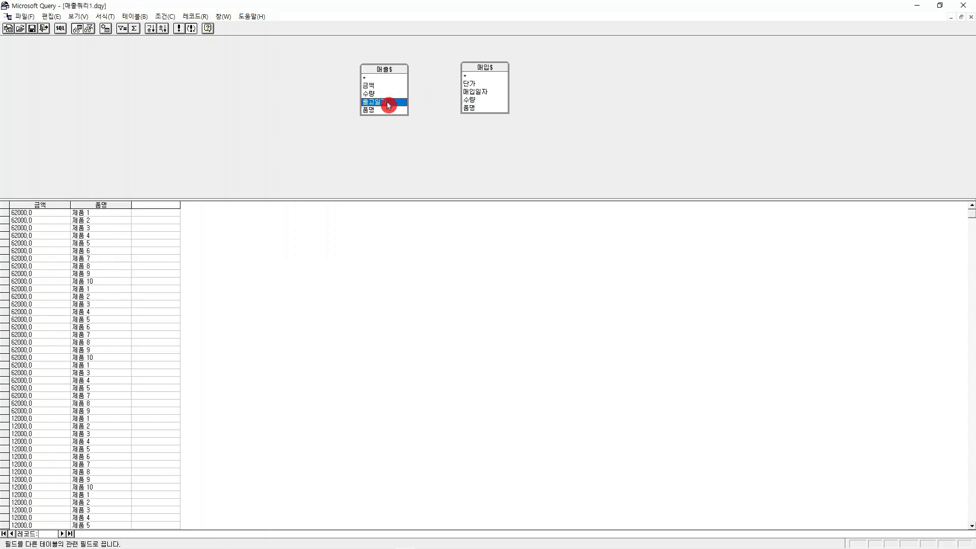
pyautogui.click(481, 91)
pyautogui.doubleClick(481, 92)
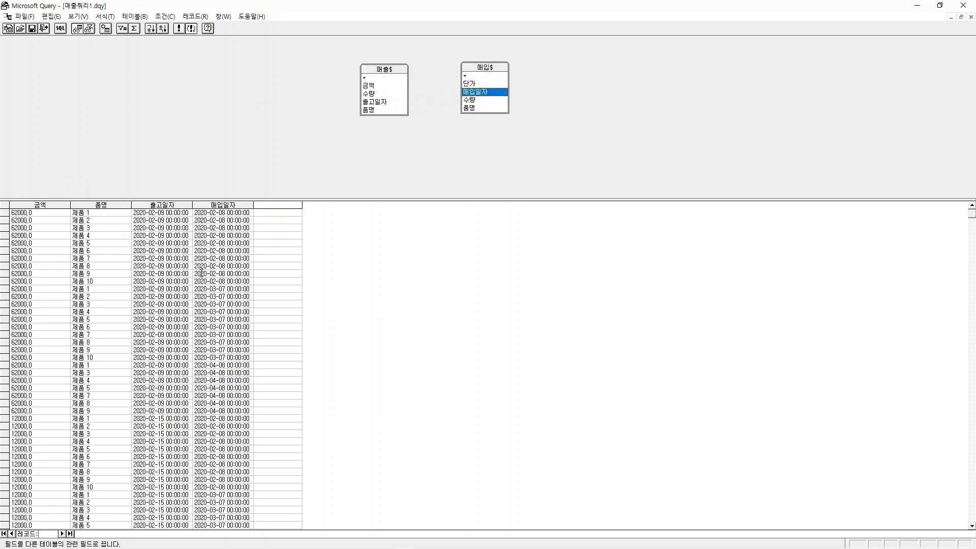
pyautogui.click(307, 311)
pyautogui.moveTo(231, 204); pyautogui.dragTo(47, 206)
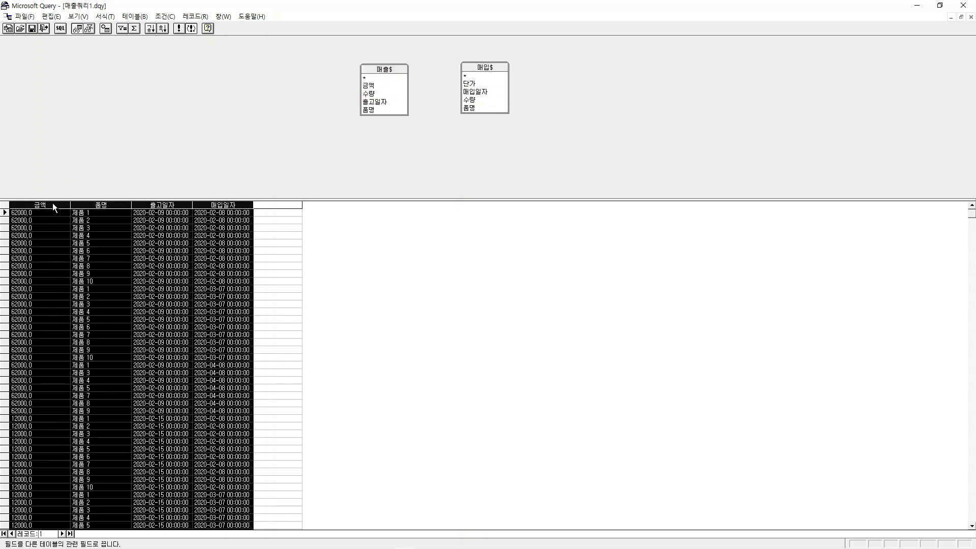
pyautogui.press('Delete')
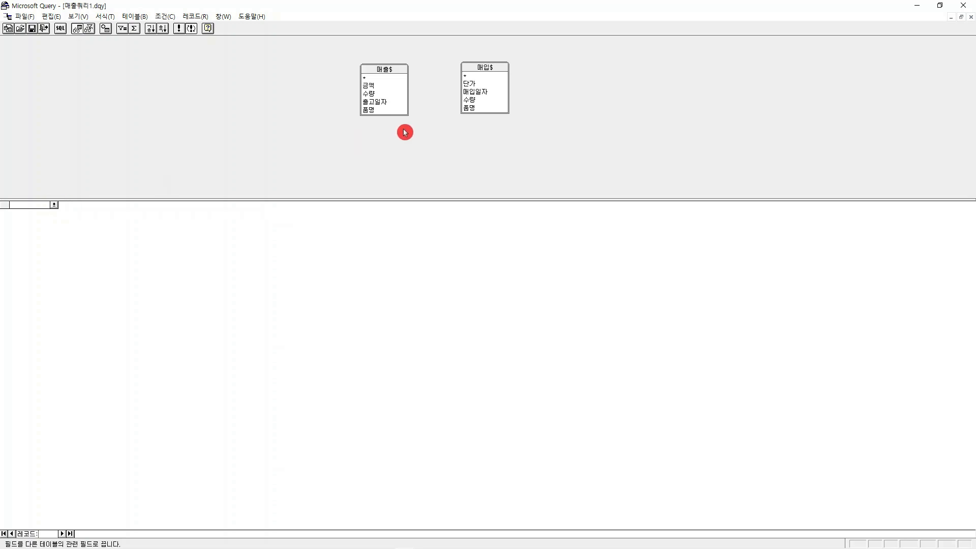
# - Try to join 품명 of 매출$ to 수량 of 매입$, and decline the mismatched join
pyautogui.click(392, 111)
pyautogui.moveTo(392, 114); pyautogui.dragTo(474, 110)
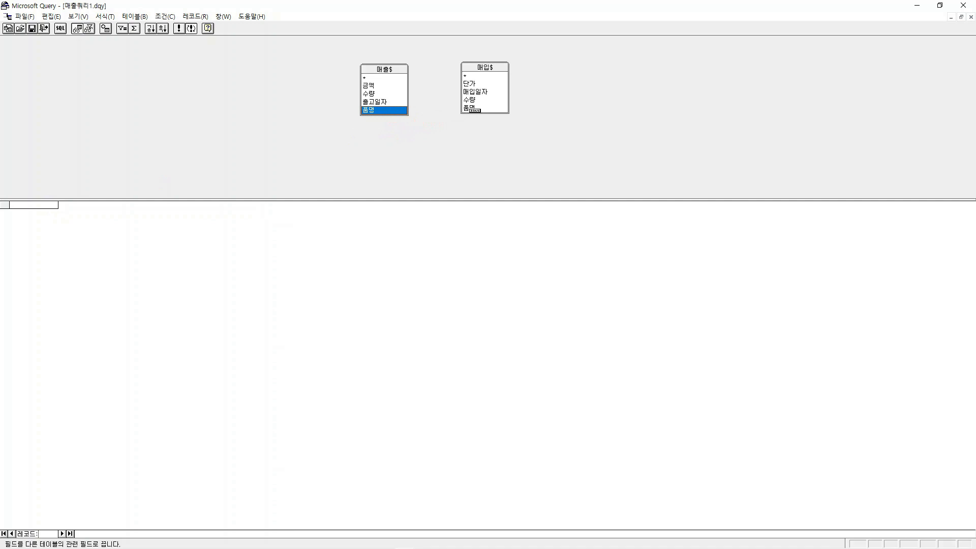
pyautogui.moveTo(475, 110)
pyautogui.mouseDown()
pyautogui.moveTo(410, 104)
pyautogui.moveTo(471, 108)
pyautogui.moveTo(472, 100)
pyautogui.mouseUp()
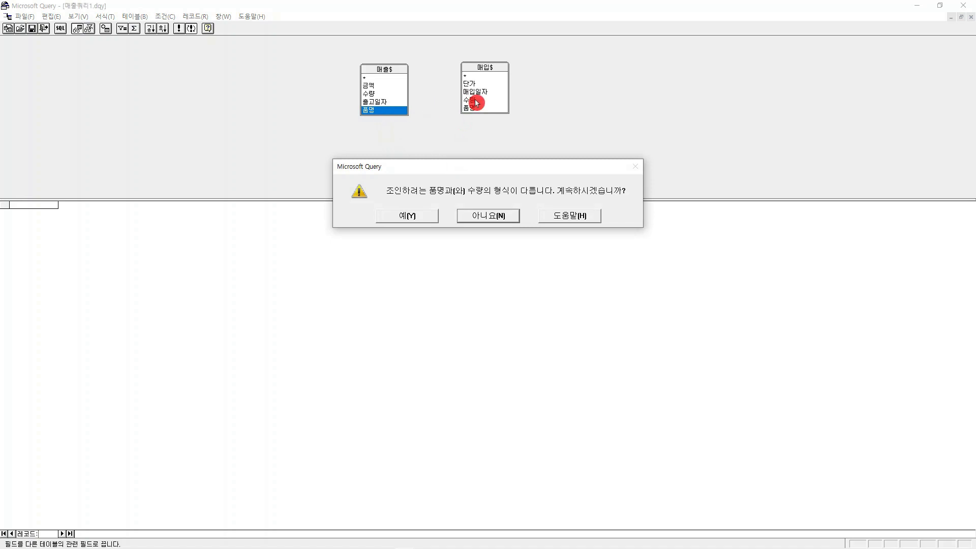
pyautogui.click(494, 217)
# - Join 매출$ and 매입$ on 품명 with the = operator and the inner join option for matching records only
pyautogui.moveTo(391, 111); pyautogui.dragTo(467, 109)
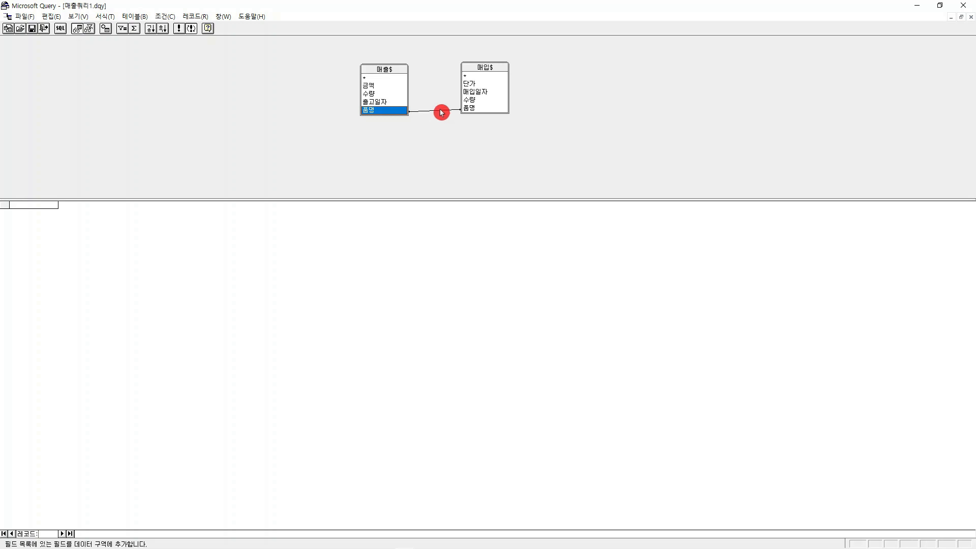
pyautogui.doubleClick(440, 113)
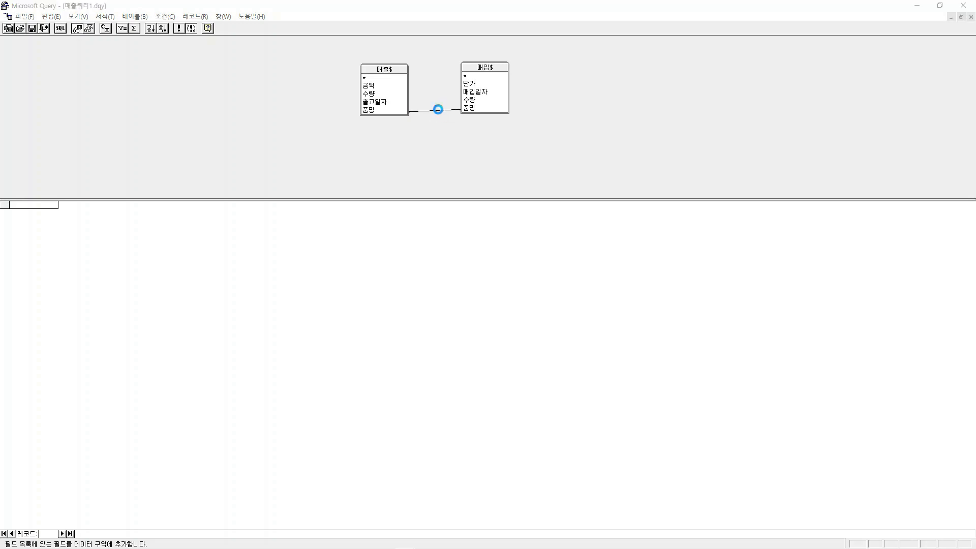
pyautogui.moveTo(547, 133); pyautogui.dragTo(537, 62)
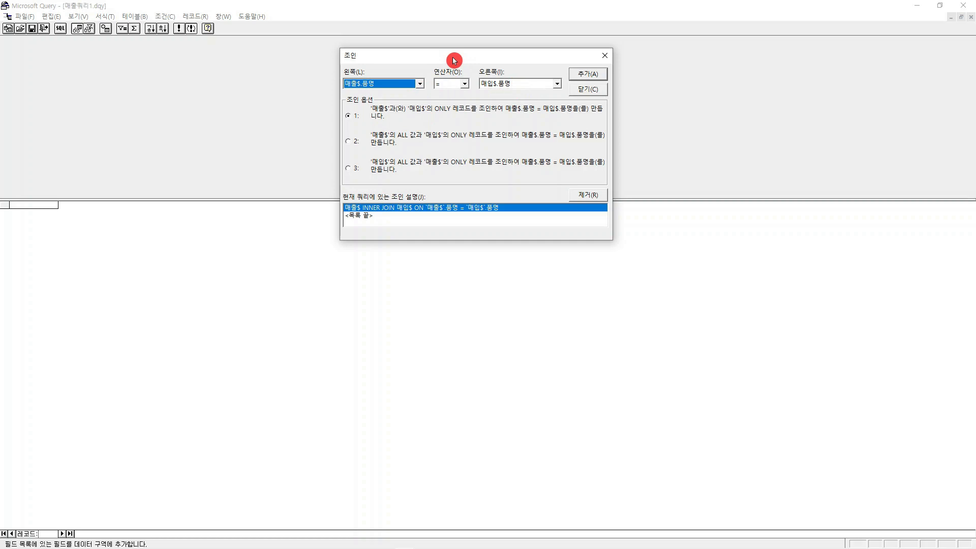
pyautogui.moveTo(454, 60); pyautogui.dragTo(471, 152)
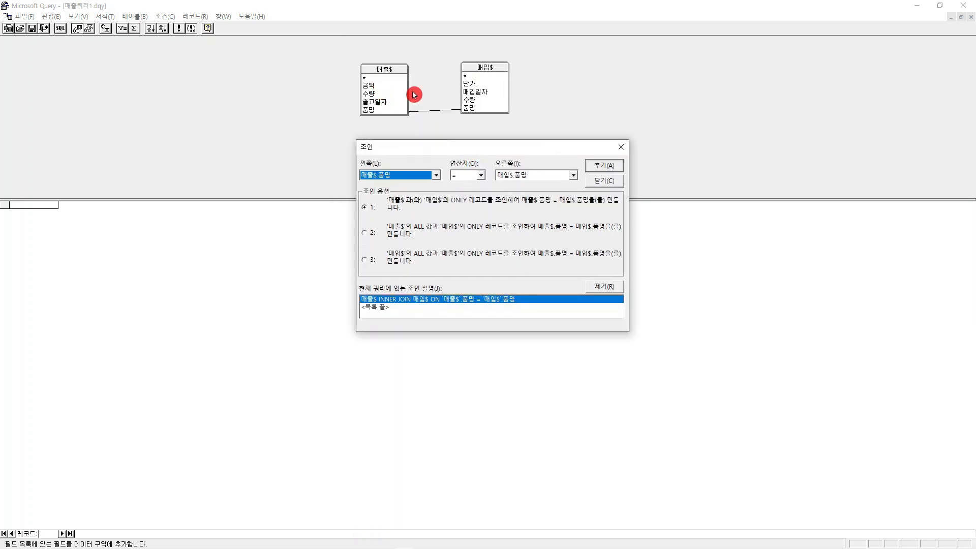
pyautogui.click(608, 168)
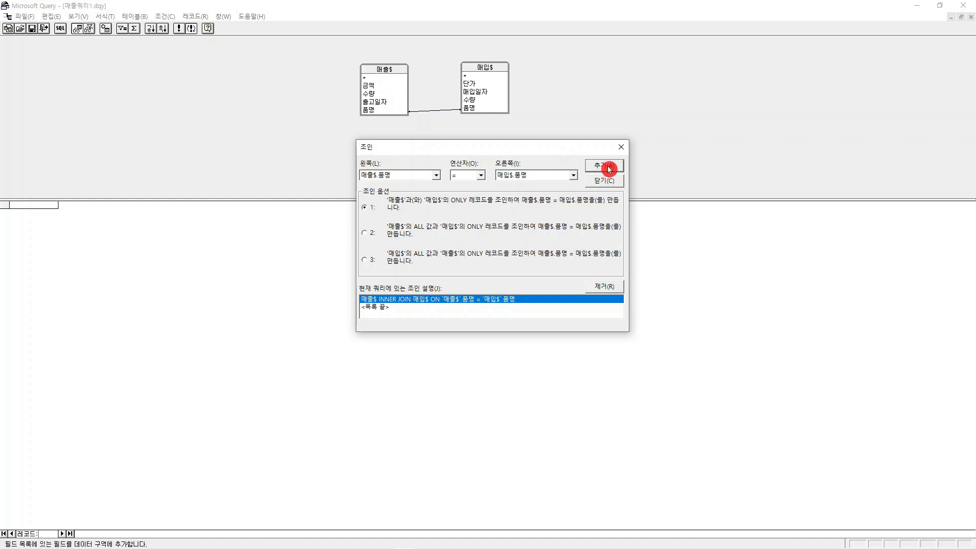
pyautogui.click(605, 181)
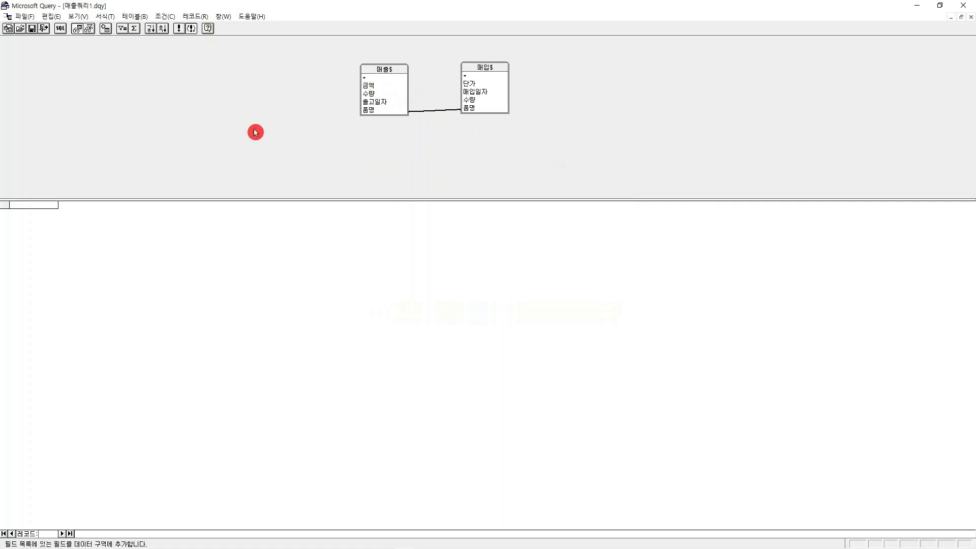
# - Add all 매출$ fields to the results and change the 품명 join to option 3, keeping all 매입$ records
pyautogui.doubleClick(374, 78)
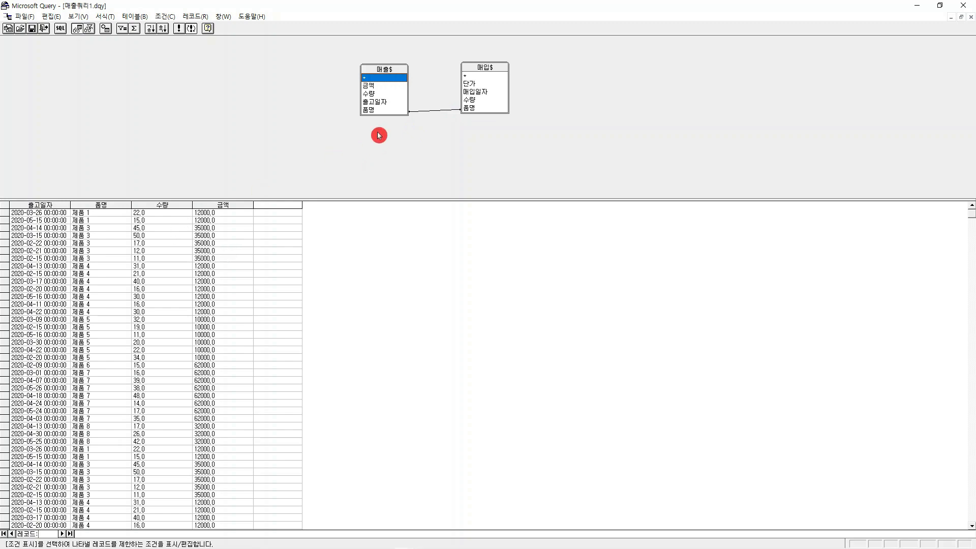
pyautogui.doubleClick(442, 112)
pyautogui.moveTo(455, 121); pyautogui.dragTo(550, 49)
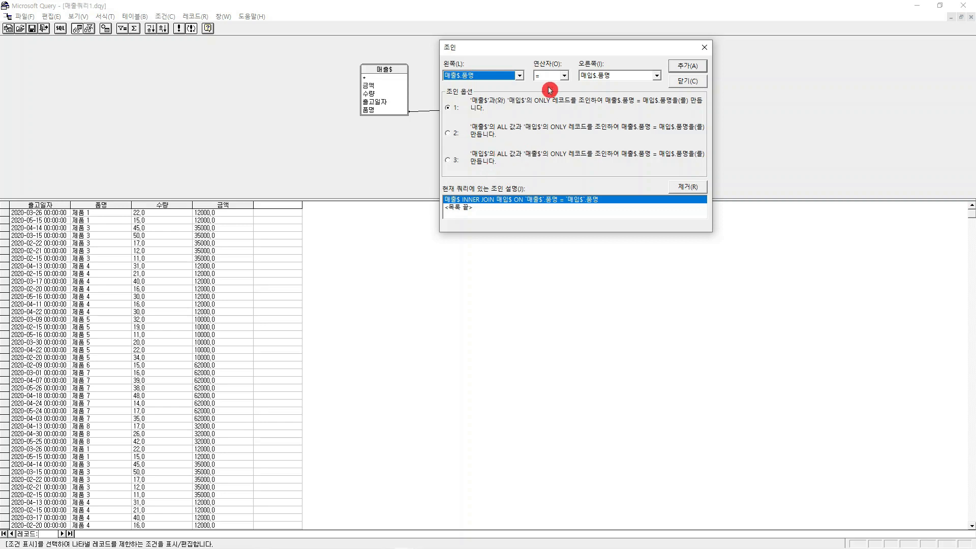
pyautogui.click(448, 159)
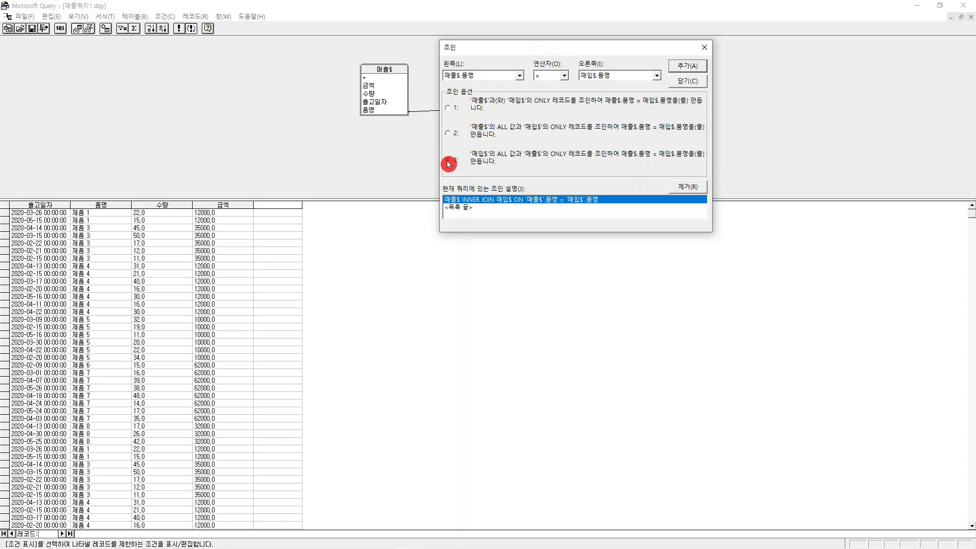
pyautogui.click(681, 68)
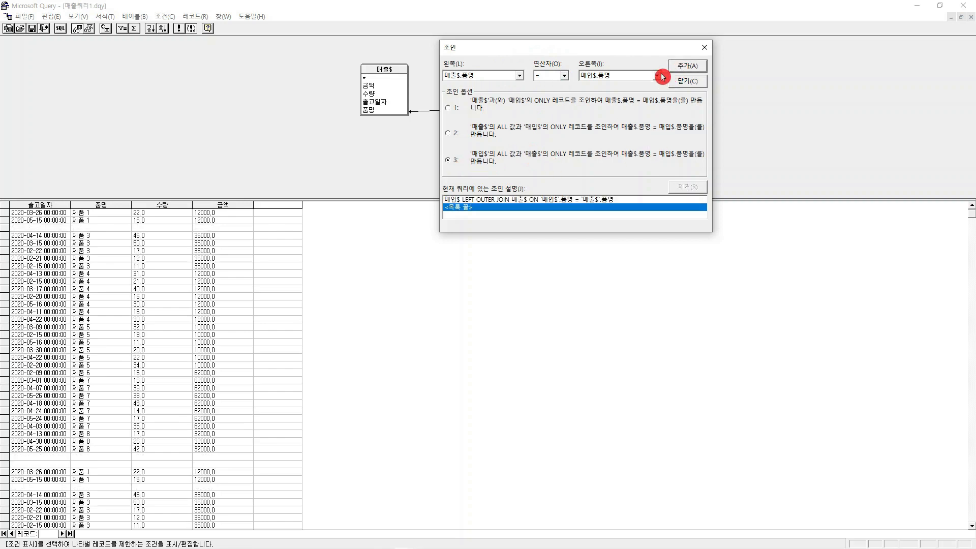
pyautogui.moveTo(600, 46); pyautogui.dragTo(567, 202)
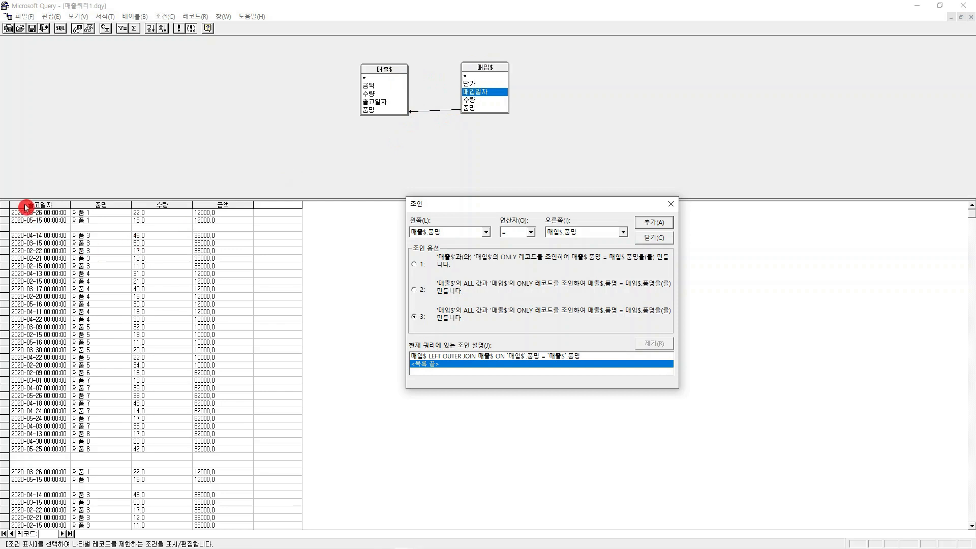
pyautogui.click(644, 239)
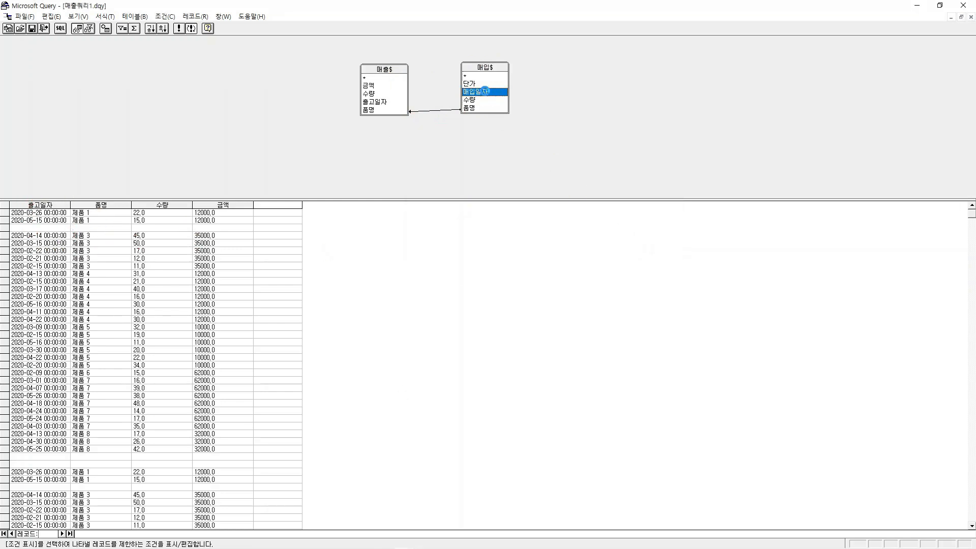
# - Add the 매입일자 field from 매입$ to the results and move it in front of 출고일자 as the first column
pyautogui.doubleClick(487, 93)
pyautogui.moveTo(288, 202); pyautogui.dragTo(167, 198)
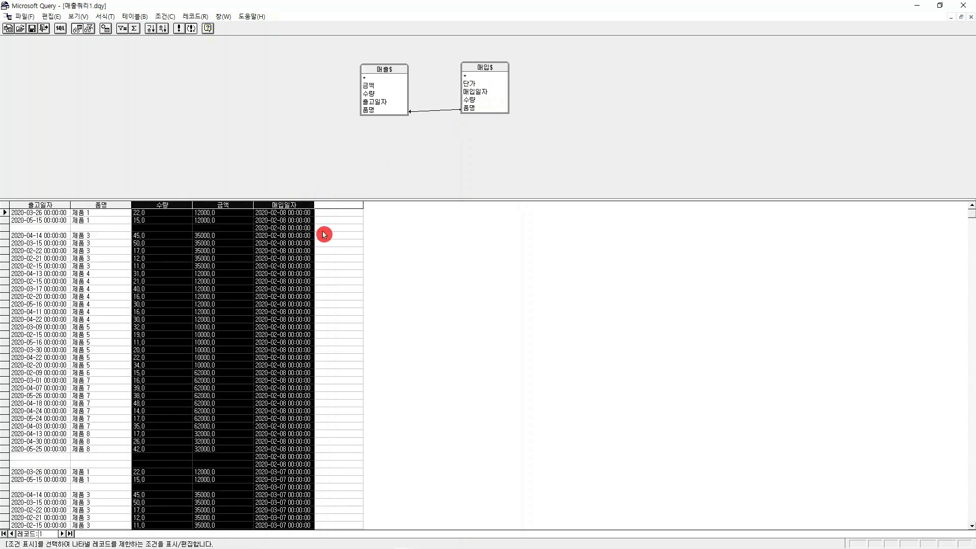
pyautogui.click(247, 250)
pyautogui.click(292, 202)
pyautogui.moveTo(294, 206); pyautogui.dragTo(51, 218)
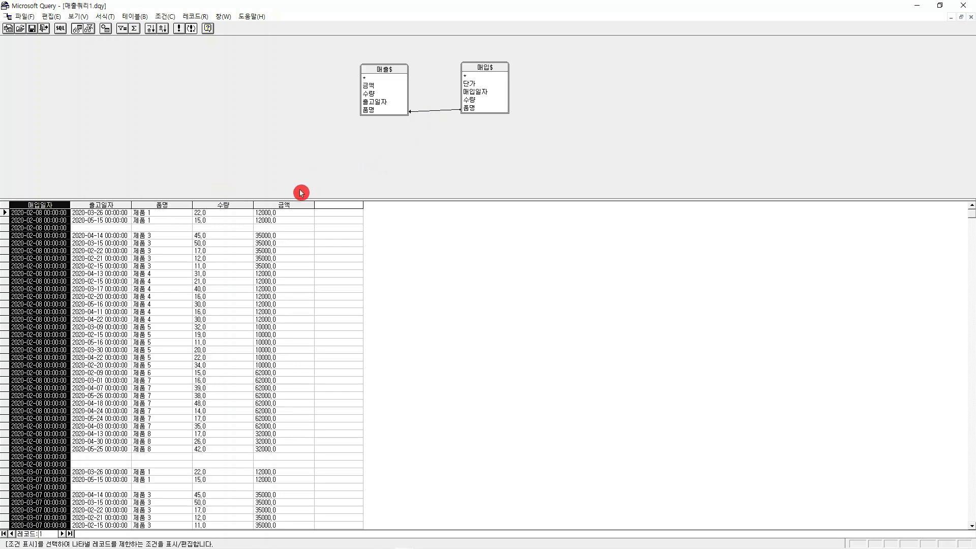
pyautogui.click(285, 205)
pyautogui.moveTo(284, 204); pyautogui.dragTo(58, 212)
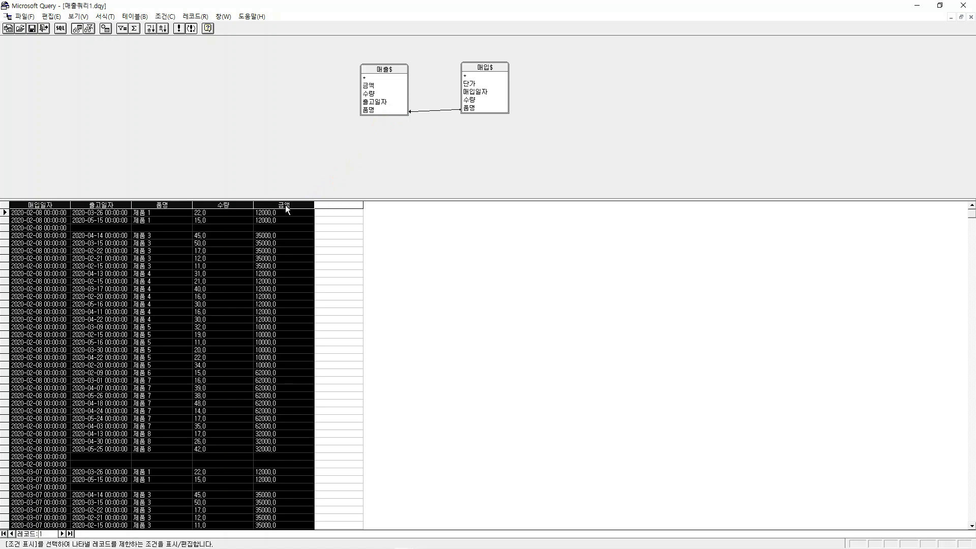
# - Try the <> operator in the settings of the 품명 join, and set the operator back to =
pyautogui.click(445, 113)
pyautogui.doubleClick(445, 113)
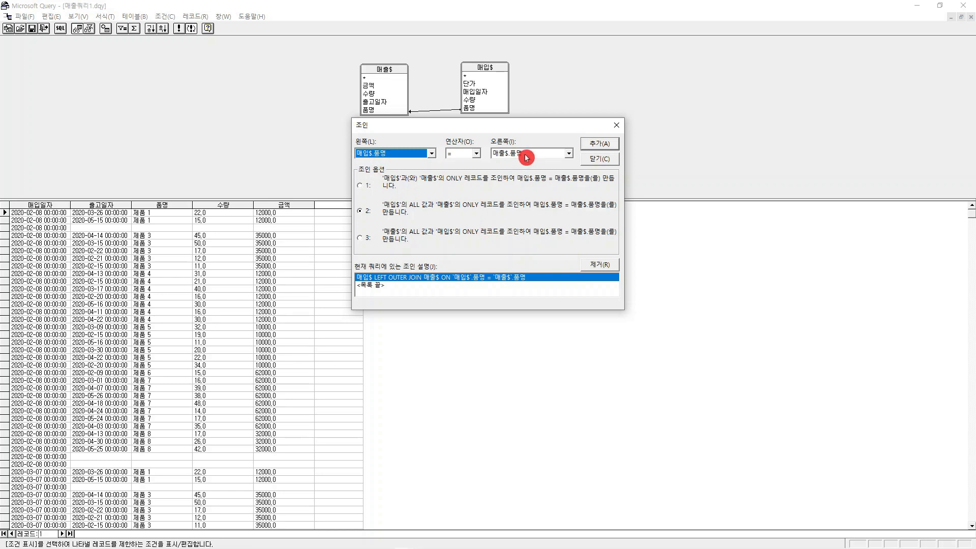
pyautogui.click(477, 154)
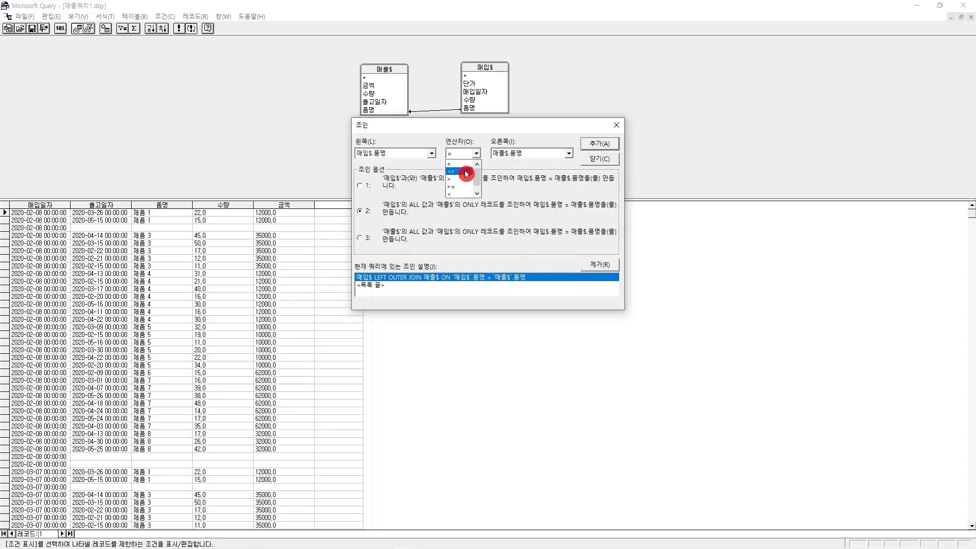
pyautogui.click(466, 174)
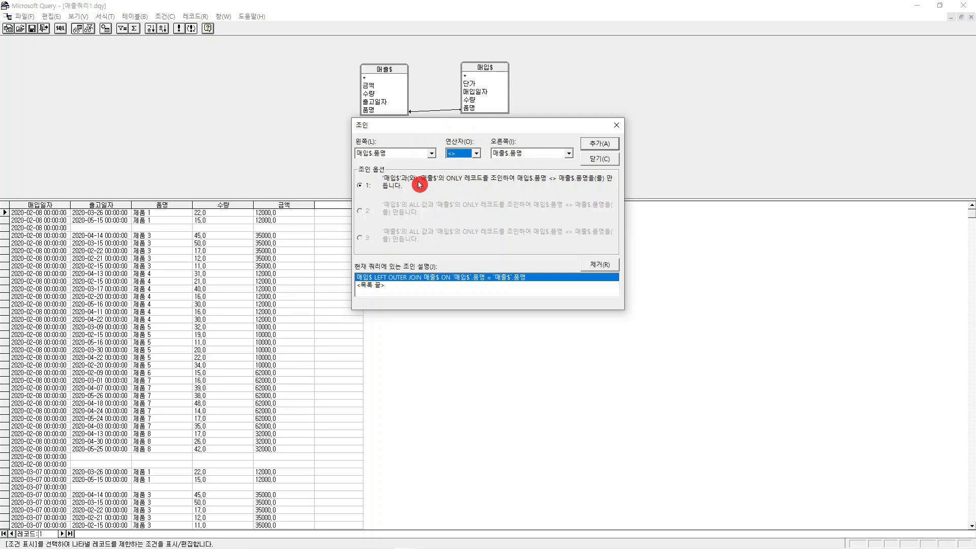
pyautogui.click(474, 154)
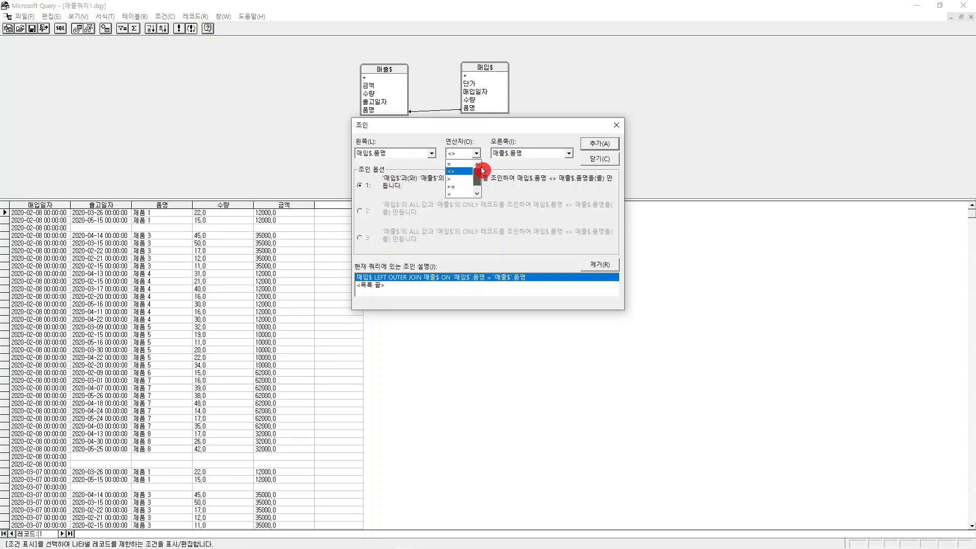
pyautogui.click(460, 163)
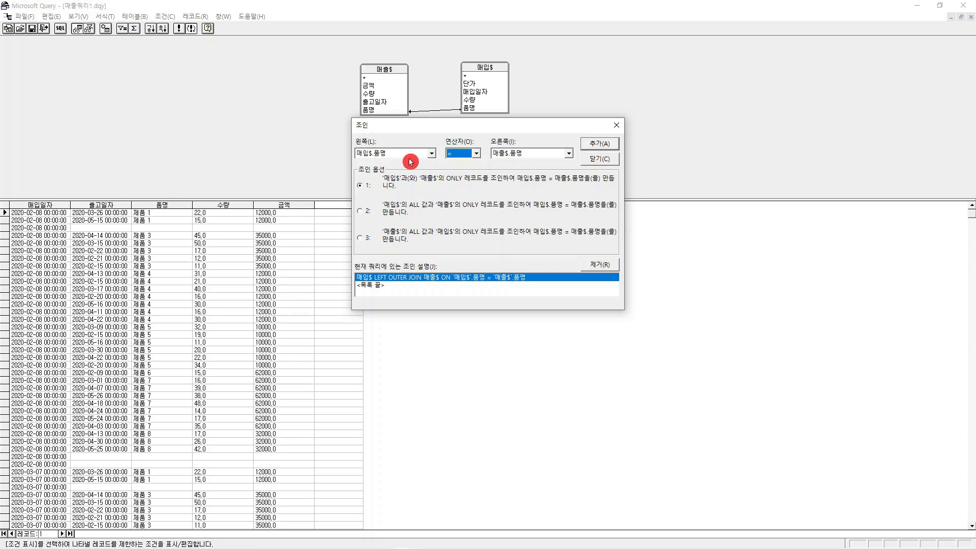
pyautogui.click(477, 155)
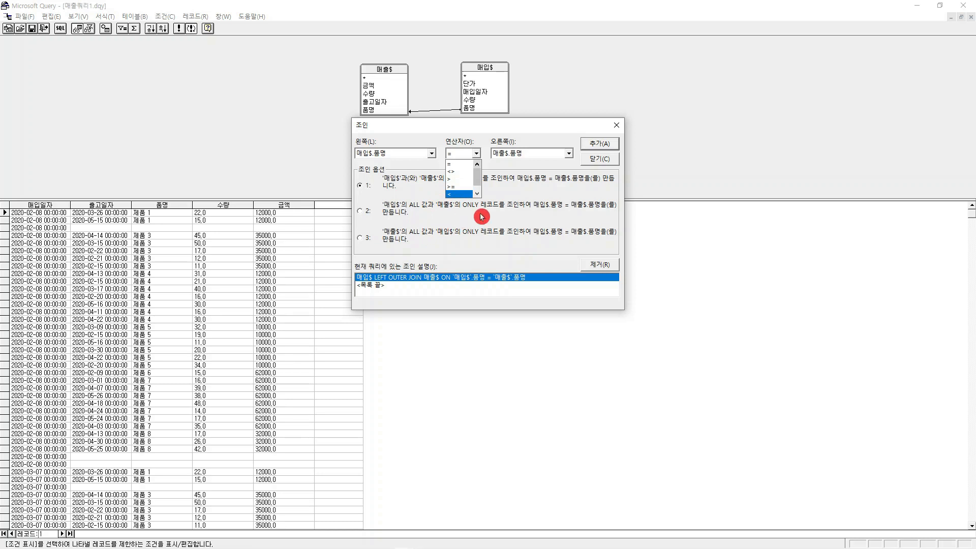
pyautogui.click(514, 208)
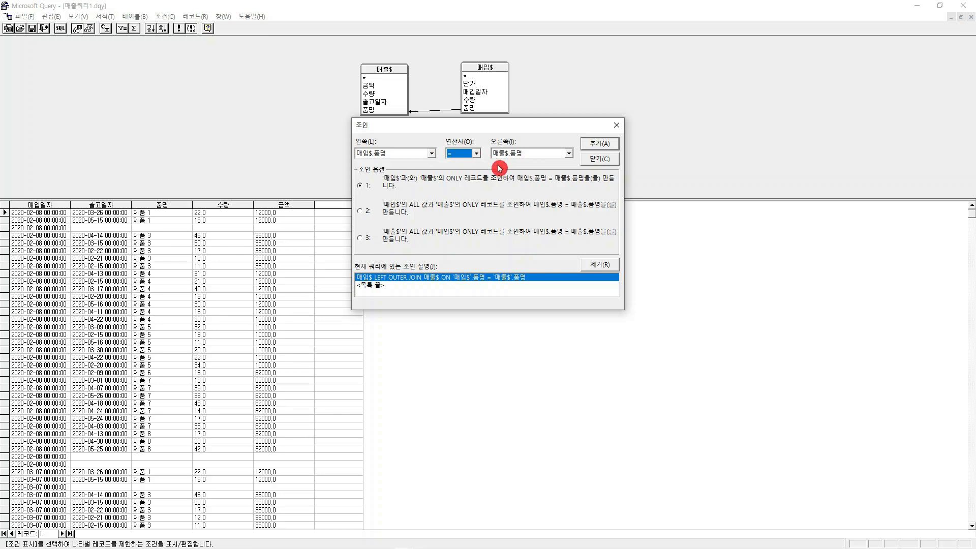
# - Try join option 3 with all 매출$ records, and restore option 2 with all 매입$ records for the 품명 join
pyautogui.click(372, 240)
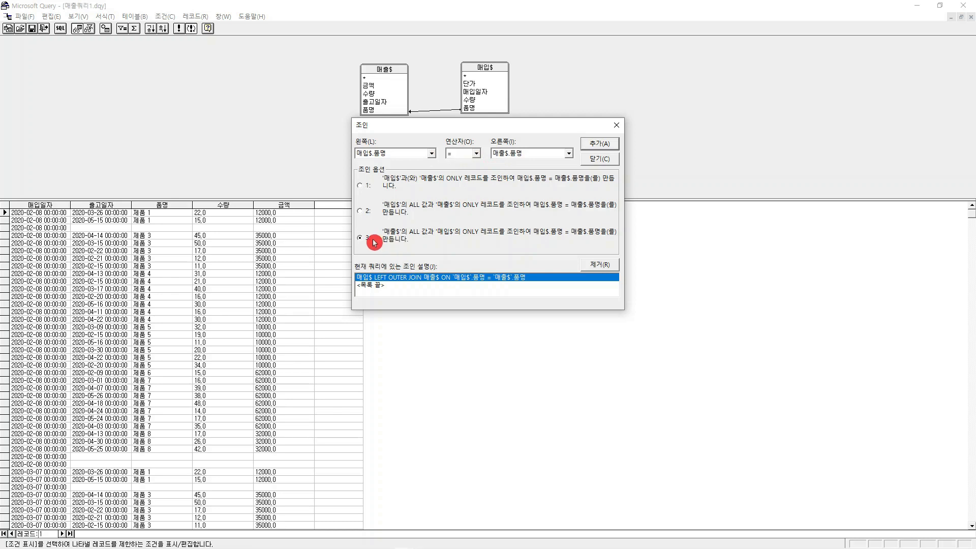
pyautogui.click(609, 148)
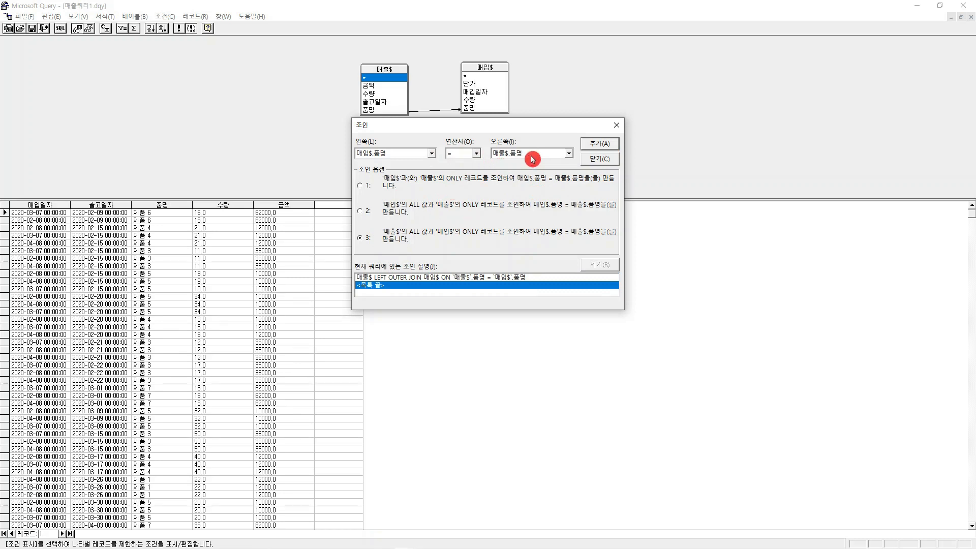
pyautogui.click(370, 212)
pyautogui.click(607, 143)
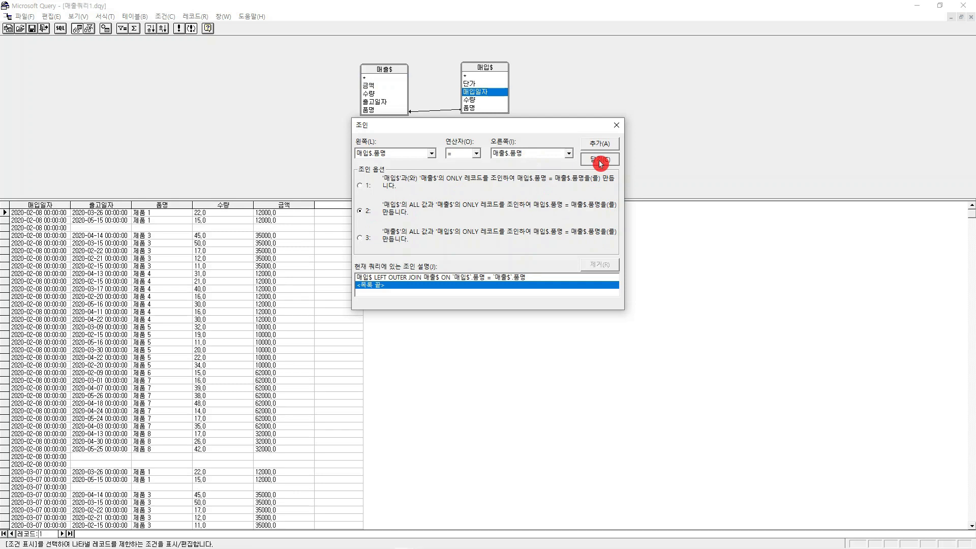
pyautogui.click(600, 161)
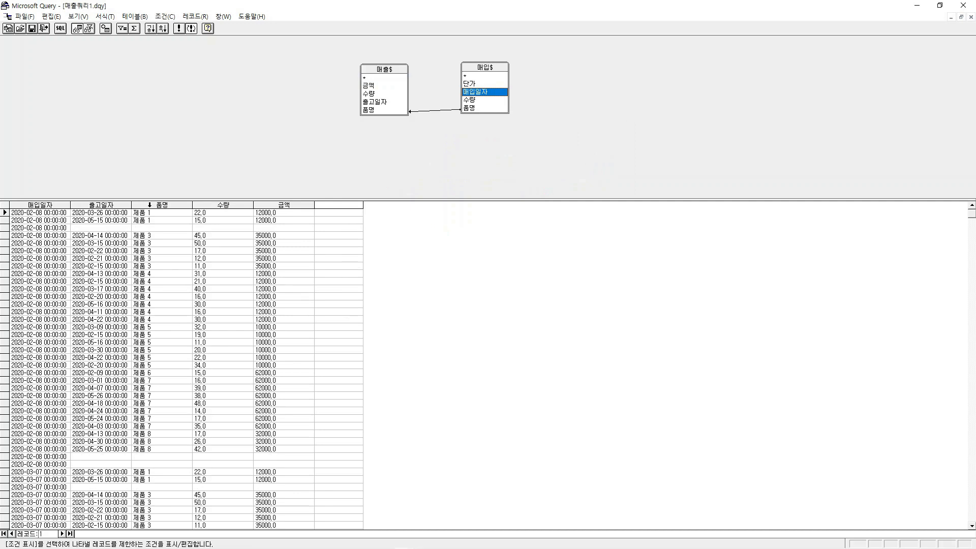
# - Remove the 수량 and 금액 columns from the query results and widen the empty column beside 품명
pyautogui.click(243, 206)
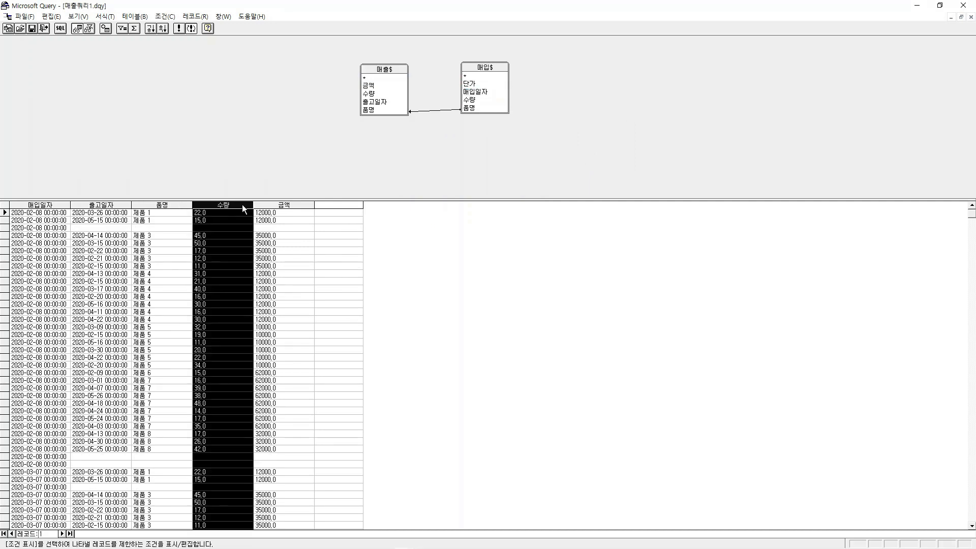
pyautogui.press('Delete')
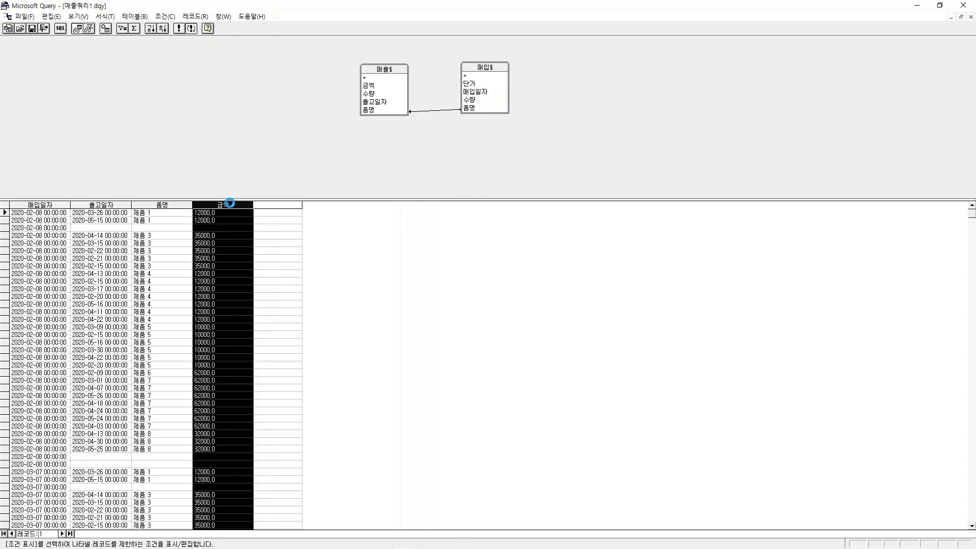
pyautogui.press('Delete')
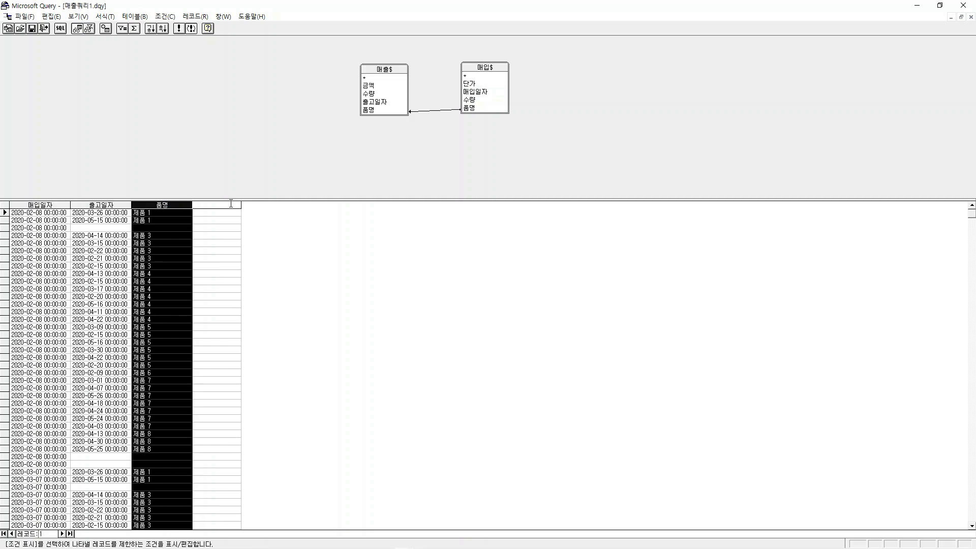
pyautogui.moveTo(242, 205); pyautogui.dragTo(332, 206)
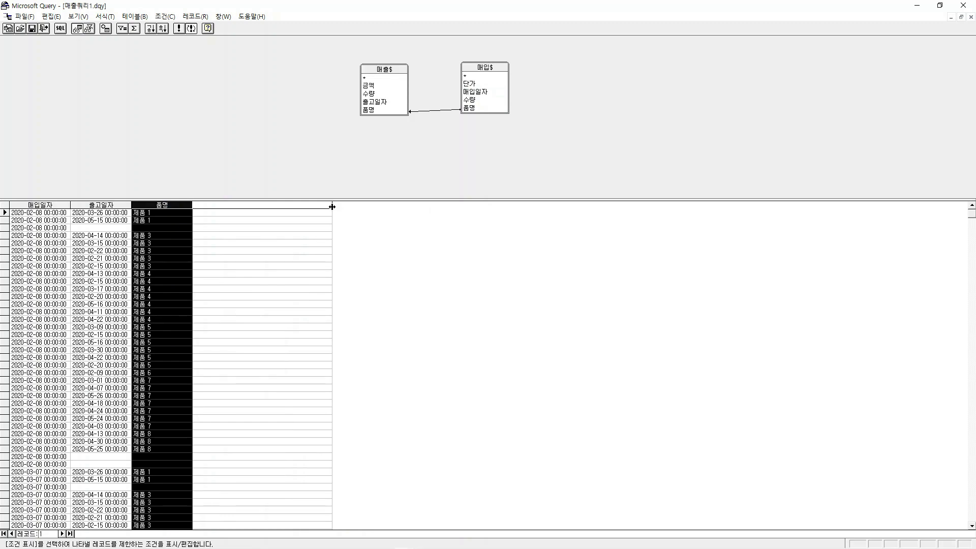
pyautogui.click(45, 204)
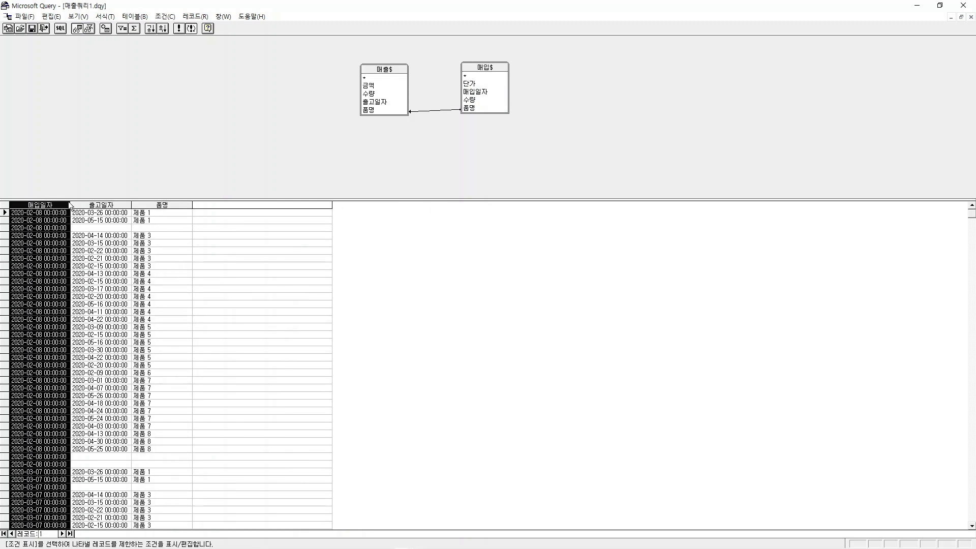
pyautogui.click(98, 205)
pyautogui.click(171, 205)
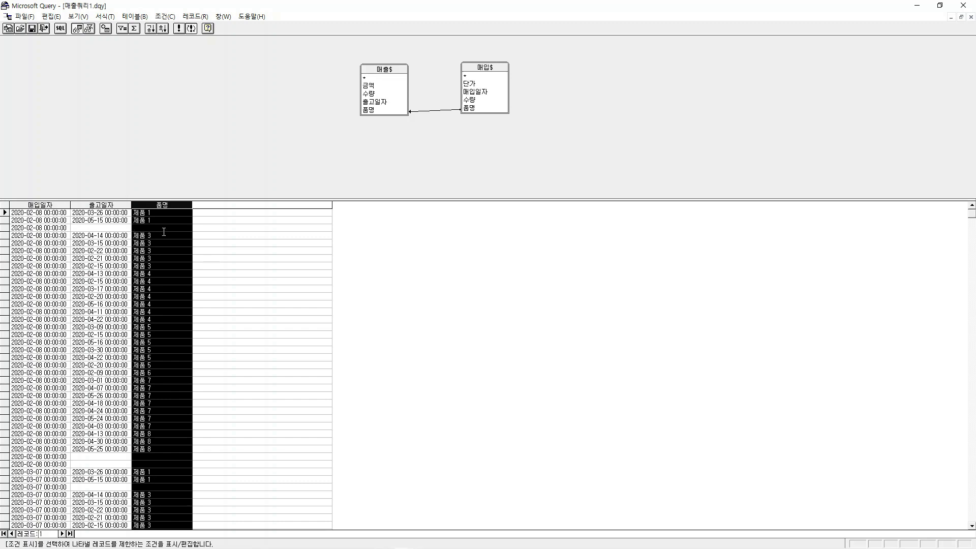
# - Try to enter an expression multiplying the 매출$ 수량 and 금액 fields in the empty results column
pyautogui.click(210, 205)
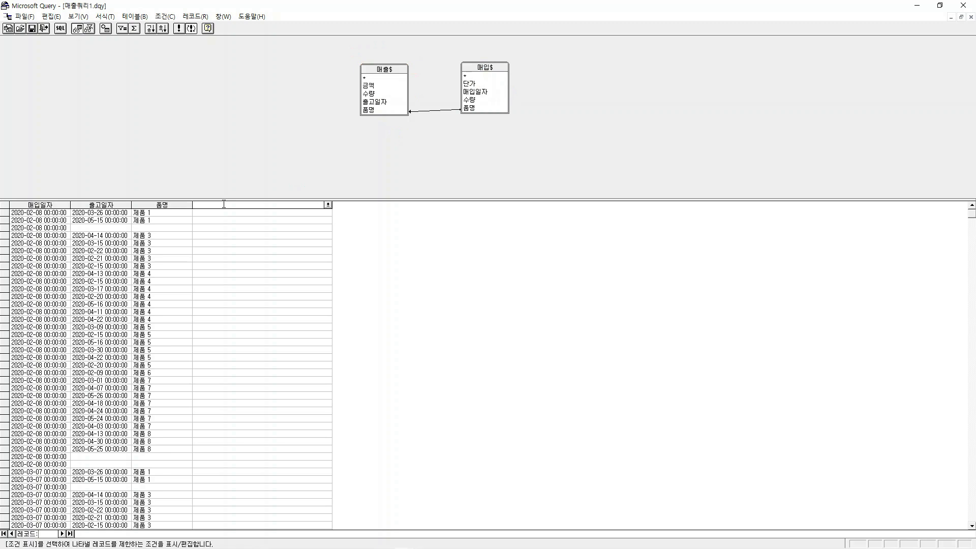
pyautogui.write('매출$')
pyautogui.write('[\\')
pyautogui.press('BackSpace')
pyautogui.press('BackSpace')
pyautogui.write('수량')
pyautogui.write('*매출$금ㅇ')
pyautogui.click(415, 168)
pyautogui.moveTo(378, 95); pyautogui.dragTo(216, 206)
pyautogui.click(249, 223)
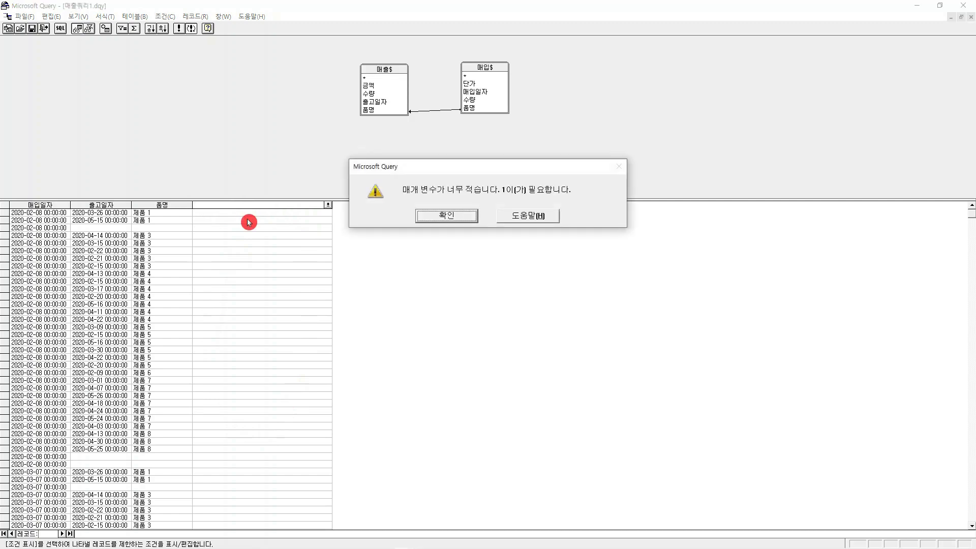
pyautogui.click(446, 217)
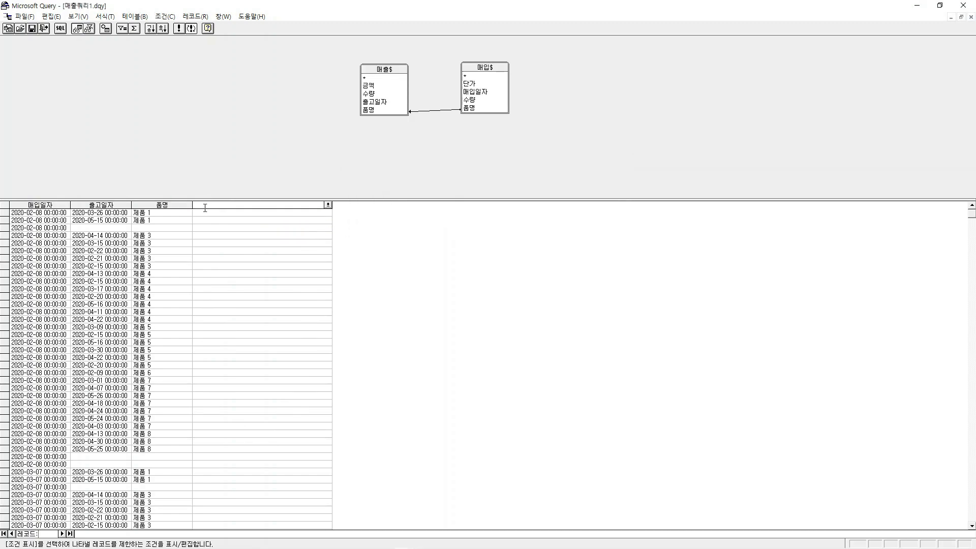
# - Add the calculated column 매출$.수량*매출$.금액 to the query results and widen it to show its full heading
pyautogui.write('매출액.수량*매출$.금액')
pyautogui.press('Return')
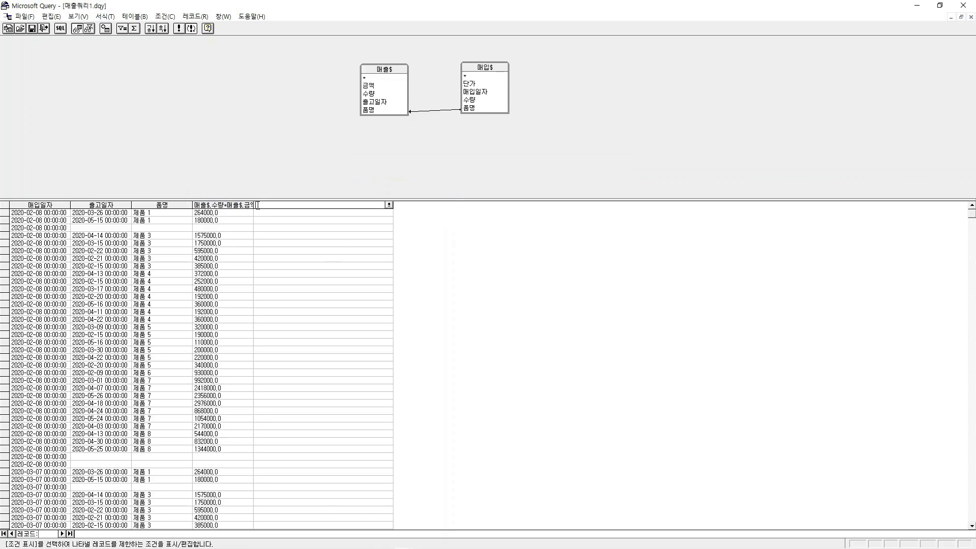
pyautogui.moveTo(253, 206); pyautogui.dragTo(301, 207)
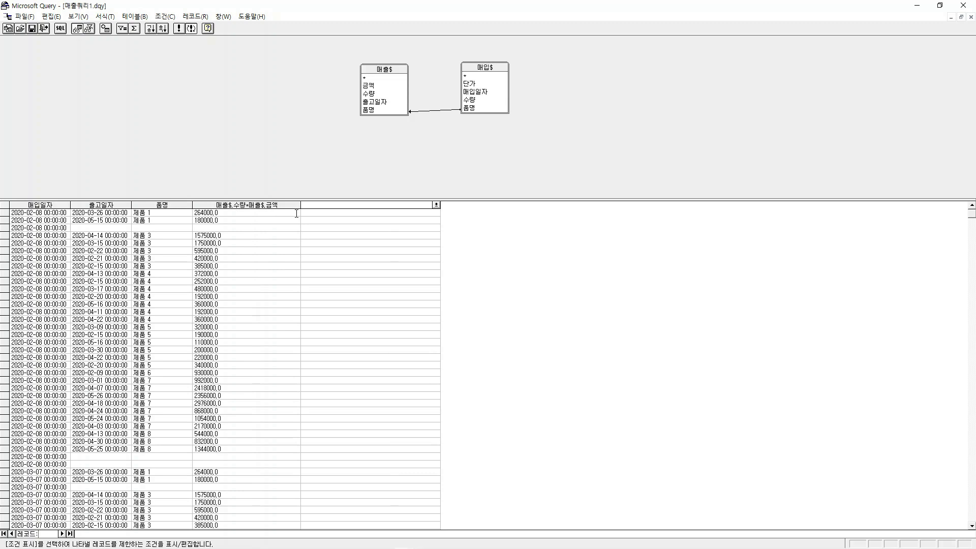
# - Set the column heading of the calculated 매출$.수량*매출$.금액 column to 매출액
pyautogui.click(235, 202)
pyautogui.doubleClick(275, 205)
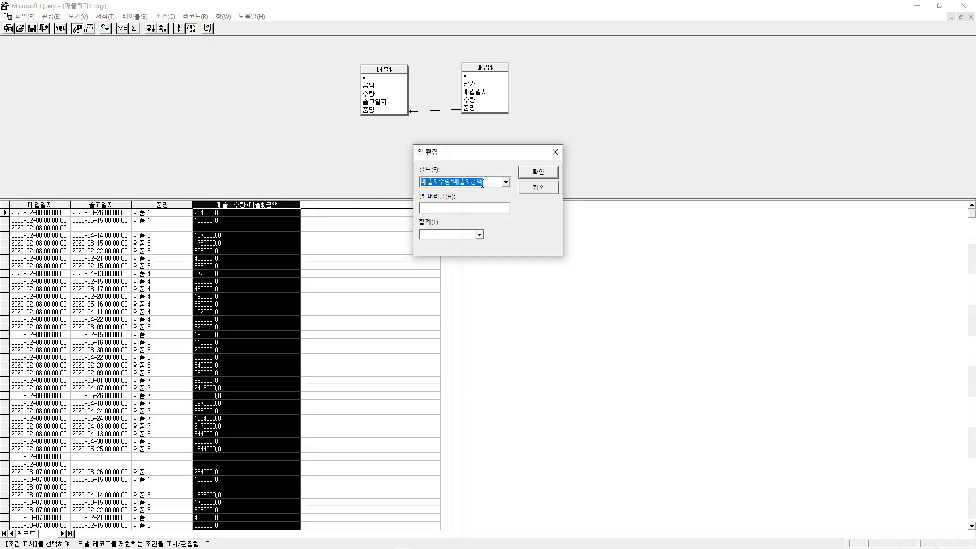
pyautogui.click(461, 208)
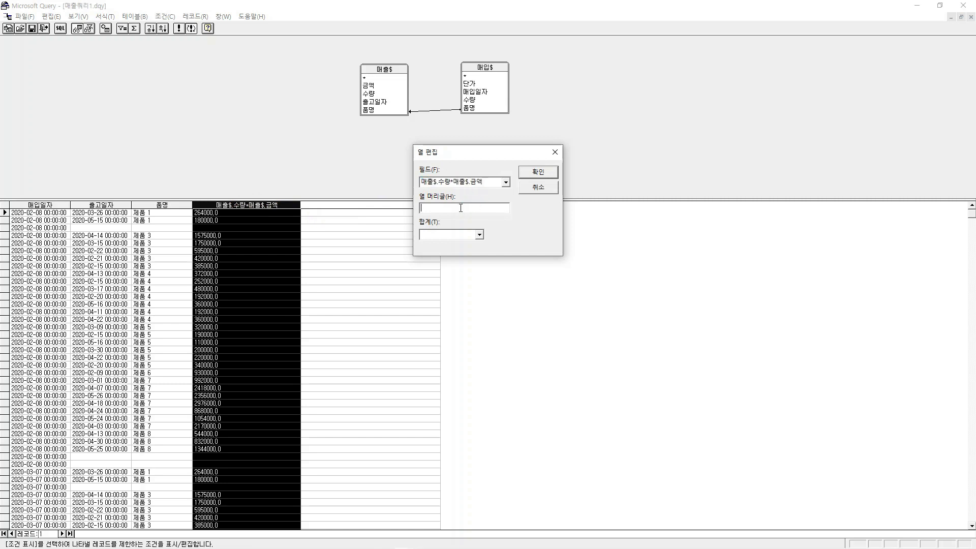
pyautogui.write('ao')
pyautogui.press('BackSpace')
pyautogui.press('BackSpace')
pyautogui.press('Hangul')
pyautogui.write('매출액')
pyautogui.click(554, 175)
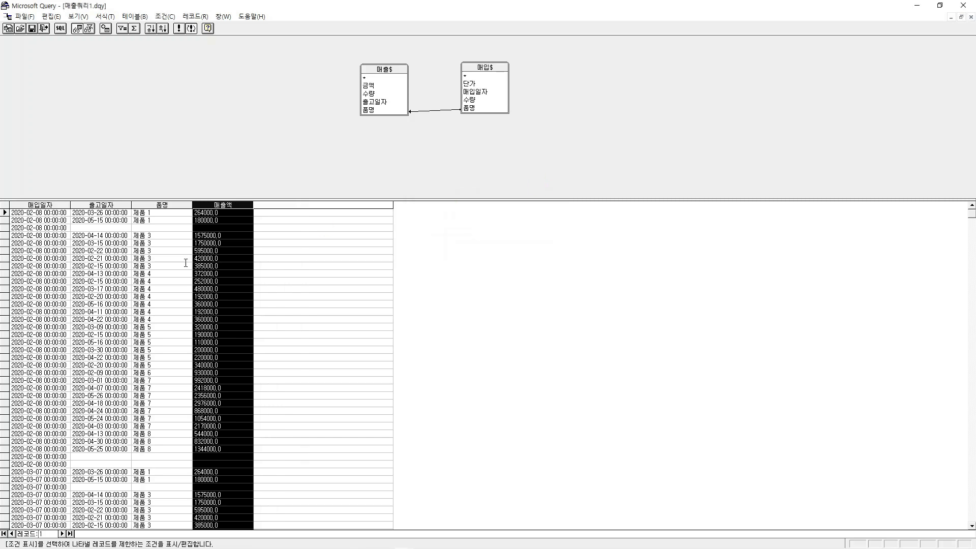
pyautogui.click(295, 260)
pyautogui.click(427, 268)
pyautogui.click(36, 35)
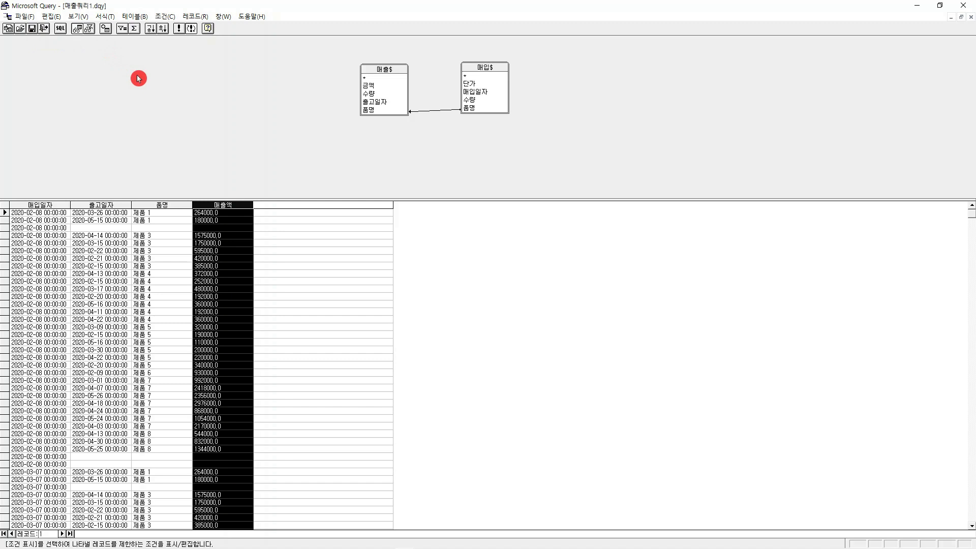
# - Show the criteria area of the query and enlarge it to display more criteria rows
pyautogui.click(89, 29)
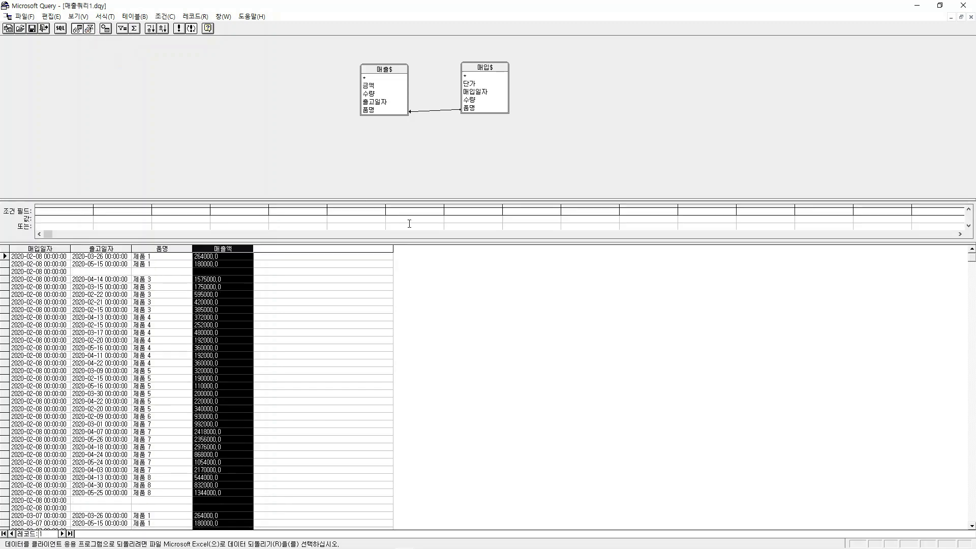
pyautogui.moveTo(416, 200); pyautogui.dragTo(427, 162)
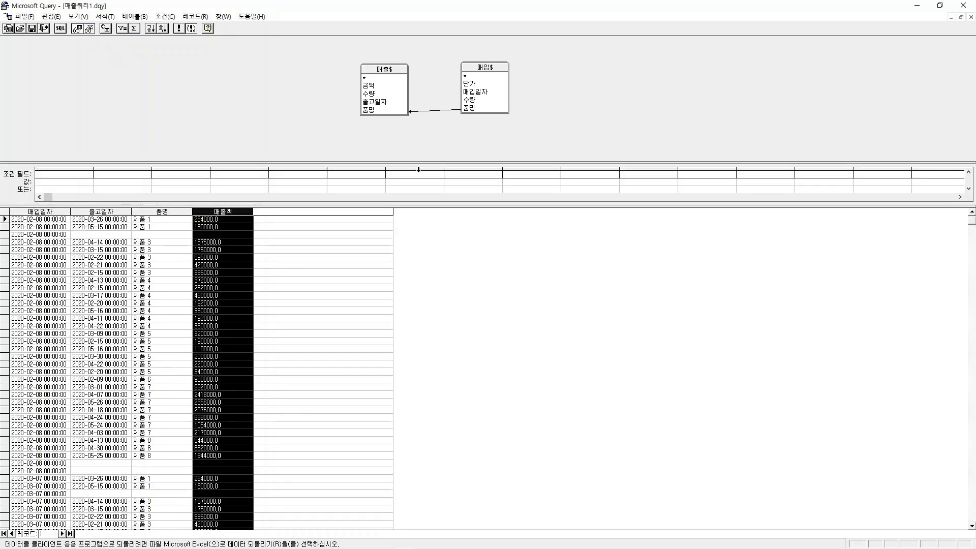
pyautogui.moveTo(402, 205); pyautogui.dragTo(402, 256)
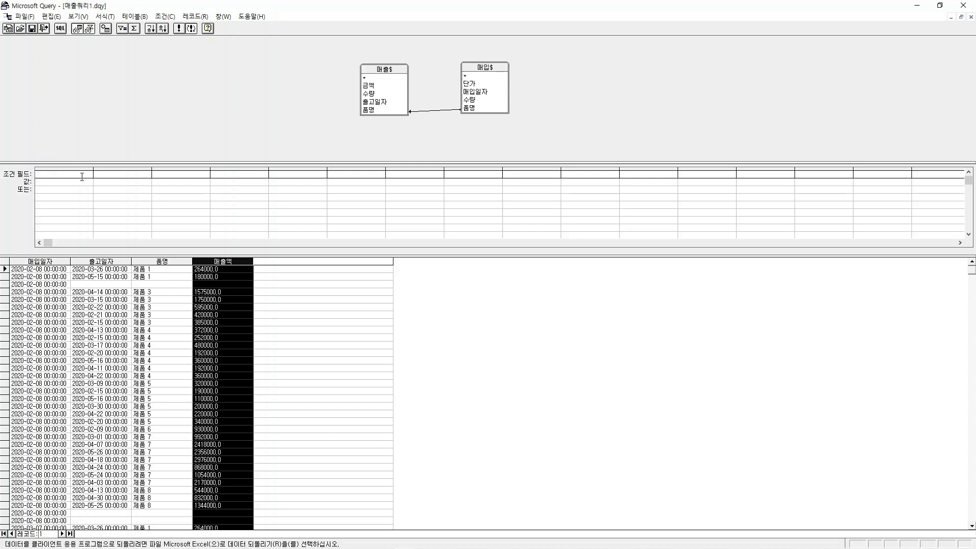
# - Set the first criteria field to 매출$.품명
pyautogui.click(82, 176)
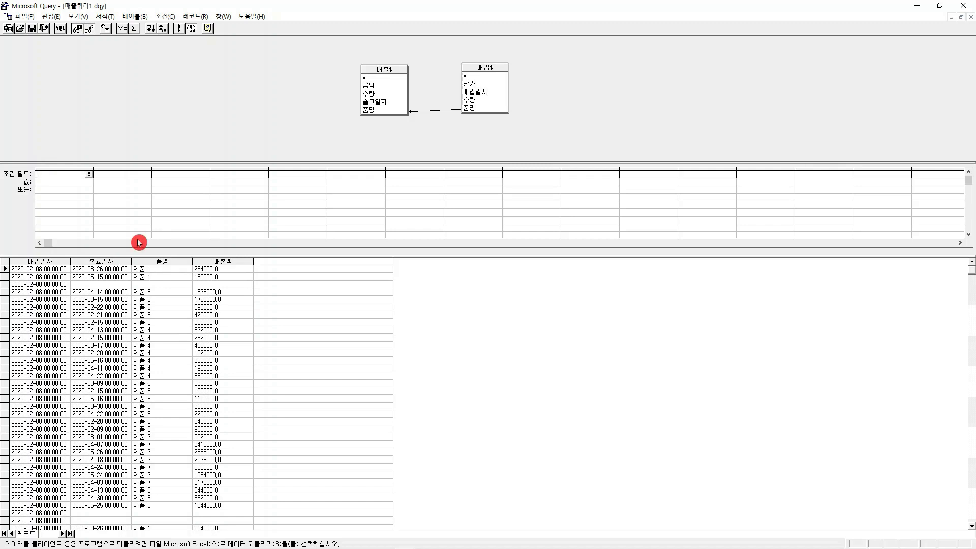
pyautogui.click(88, 175)
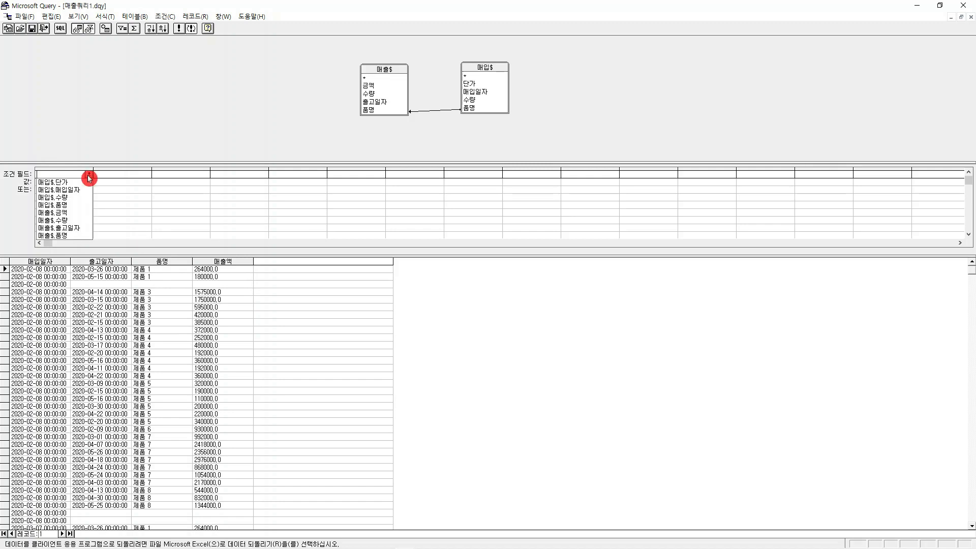
pyautogui.click(76, 204)
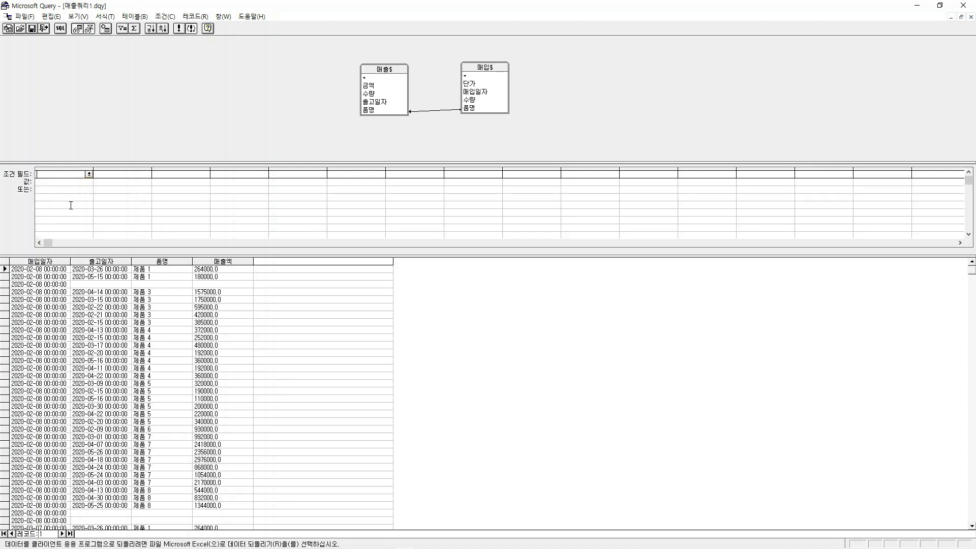
pyautogui.click(88, 174)
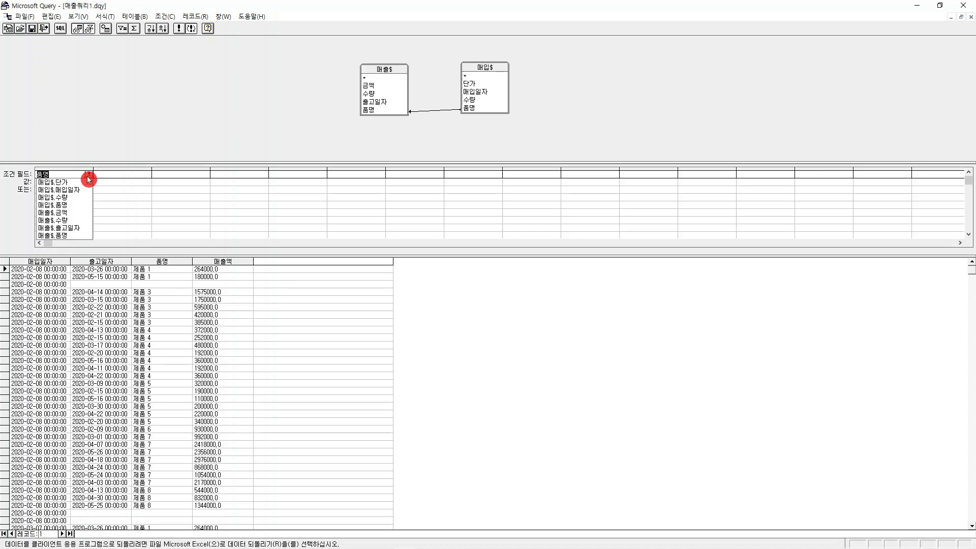
pyautogui.click(62, 236)
# - Enter the parameter [제품명] as the 품명 criterion value and run the query with 제품 1
pyautogui.click(62, 185)
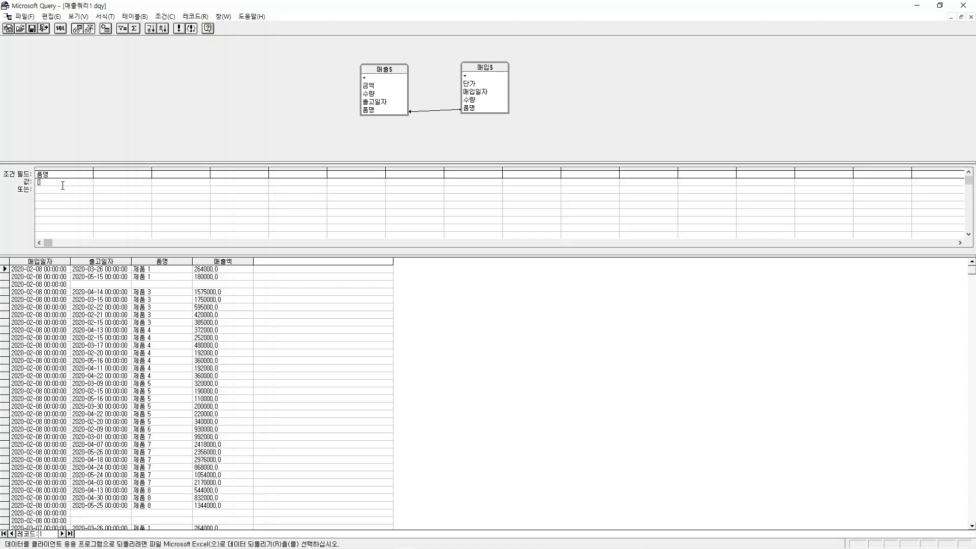
pyautogui.write('제품명]')
pyautogui.click(74, 122)
pyautogui.click(91, 176)
pyautogui.click(140, 244)
pyautogui.click(95, 309)
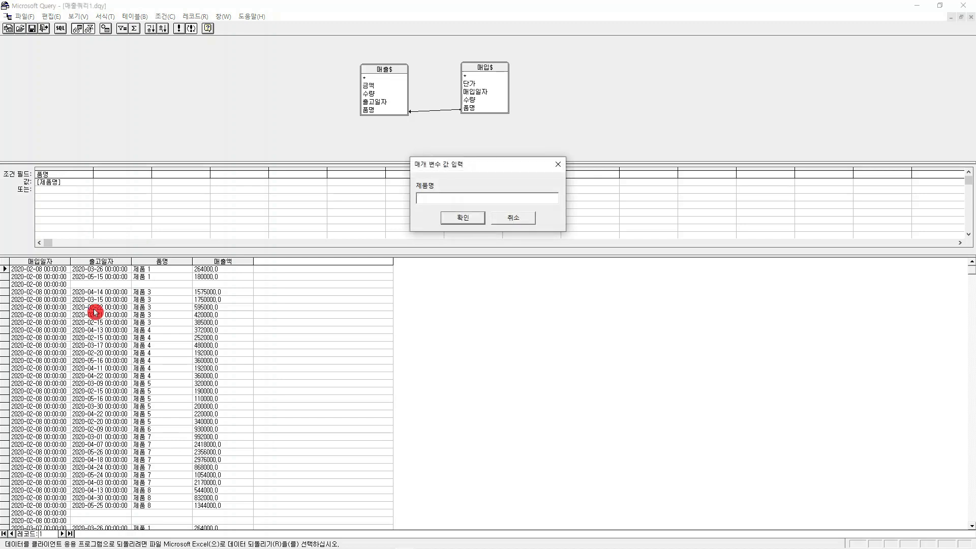
pyautogui.write('제품 1')
pyautogui.click(470, 219)
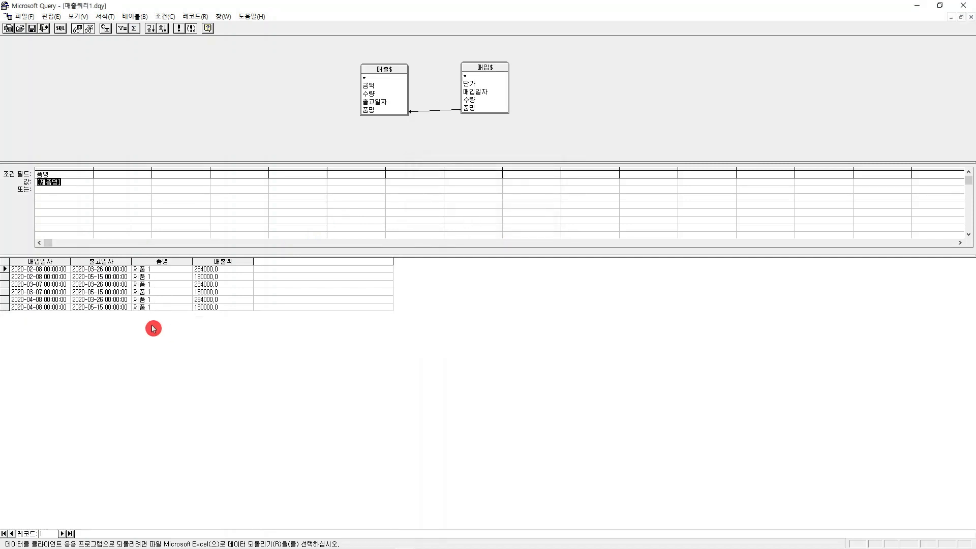
# - Return the query data to Excel as a table in the existing worksheet, starting at cell F6 of Sheet1
pyautogui.click(35, 35)
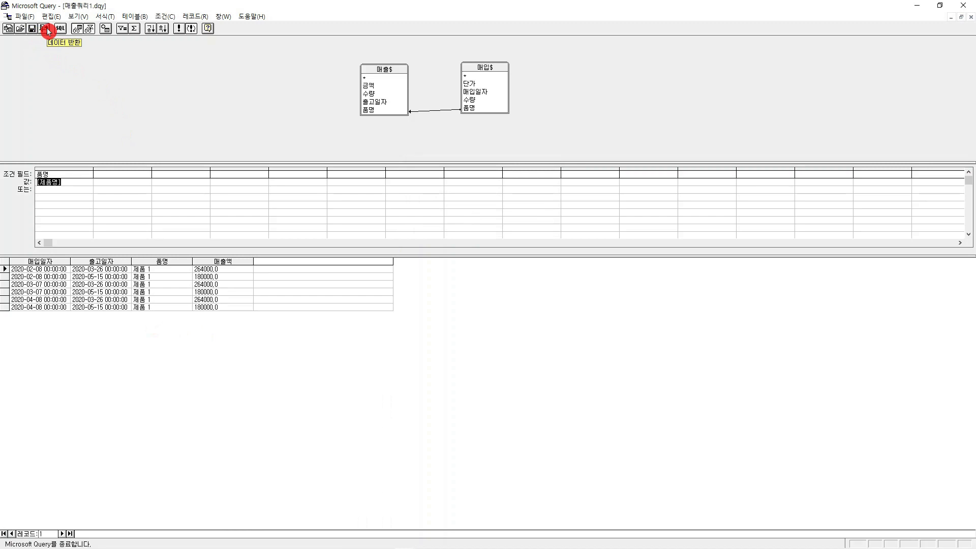
pyautogui.click(47, 31)
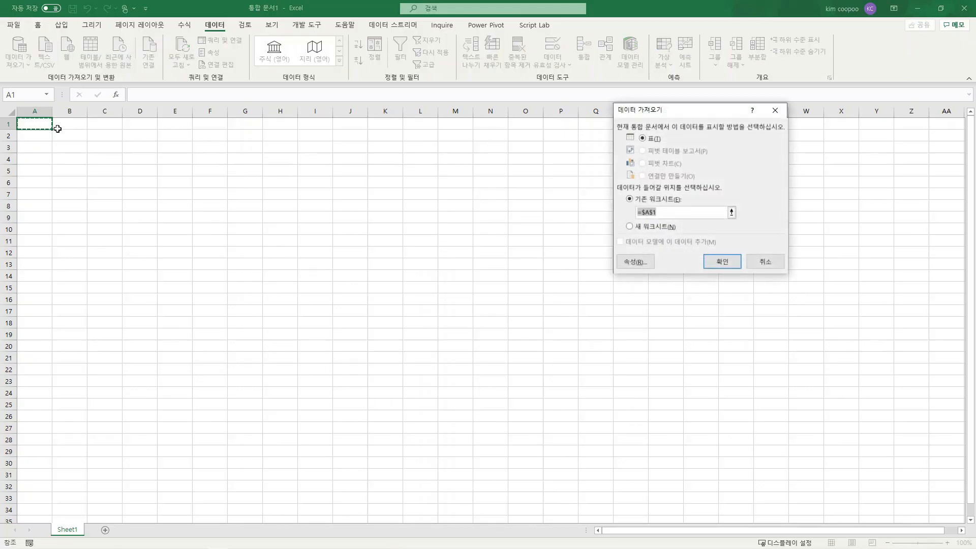
pyautogui.click(194, 183)
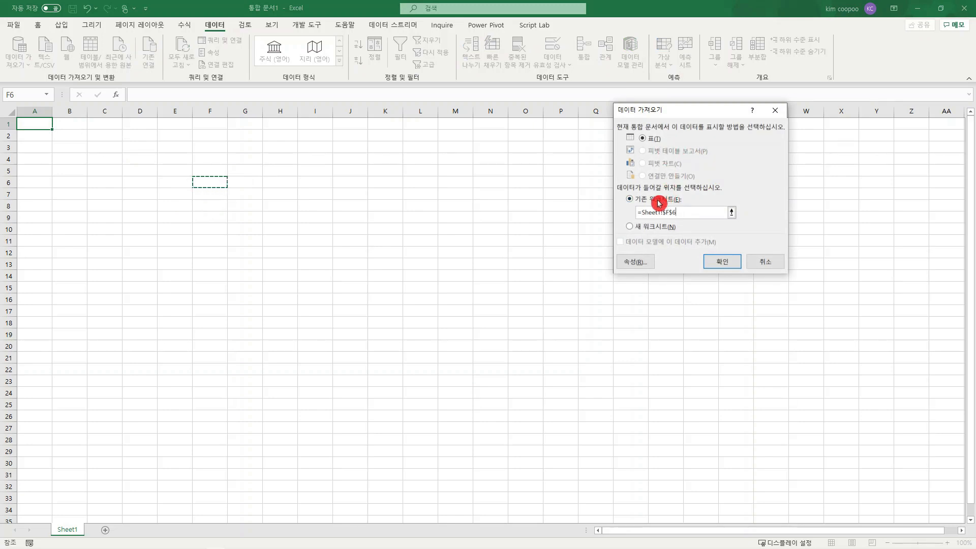
pyautogui.click(722, 261)
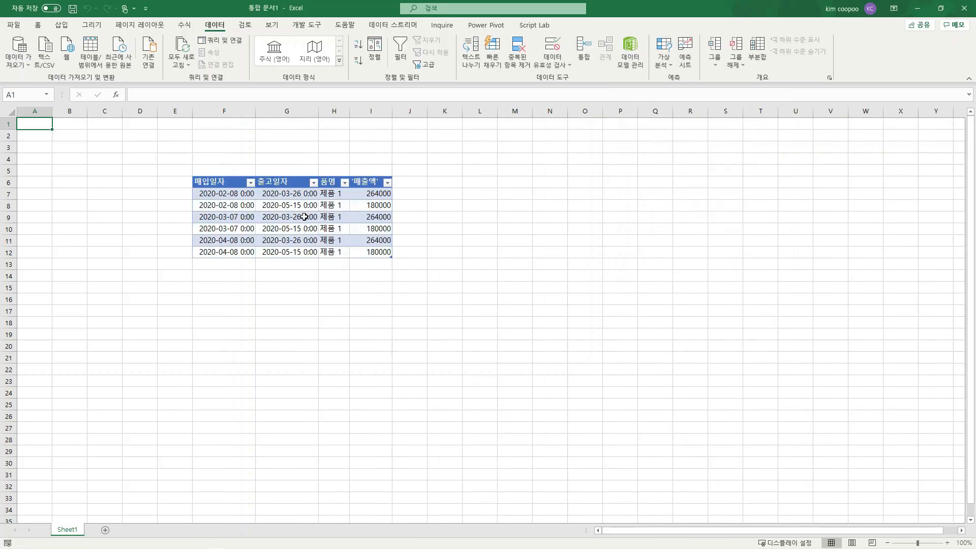
# - Format the 매입일자 and 출고일자 values in F7:G12 as dates without the time
pyautogui.moveTo(250, 194); pyautogui.dragTo(287, 248)
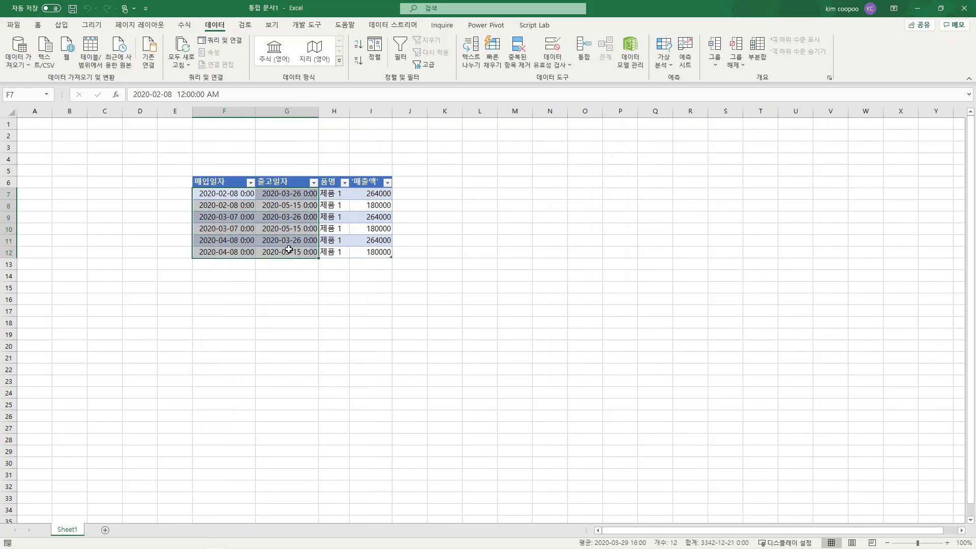
pyautogui.click(44, 29)
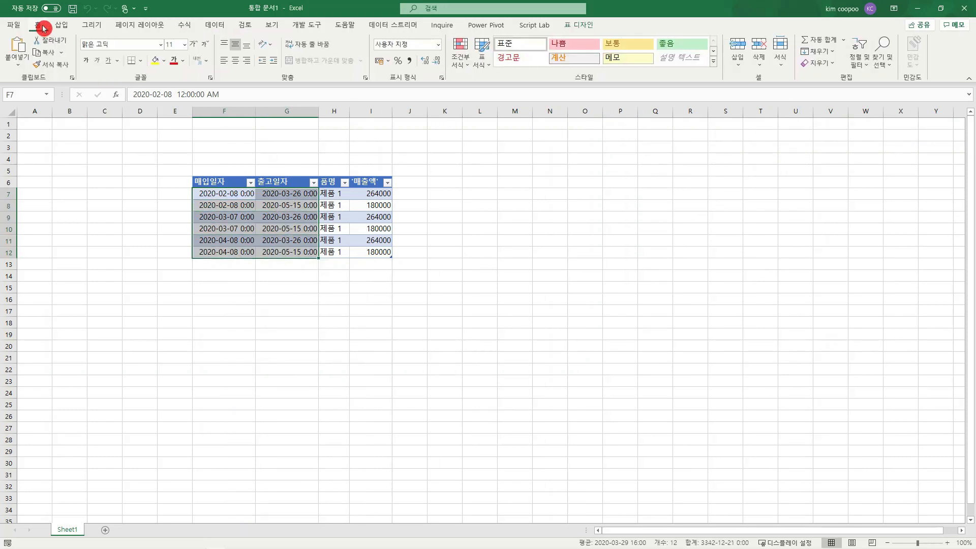
pyautogui.click(438, 47)
pyautogui.click(444, 160)
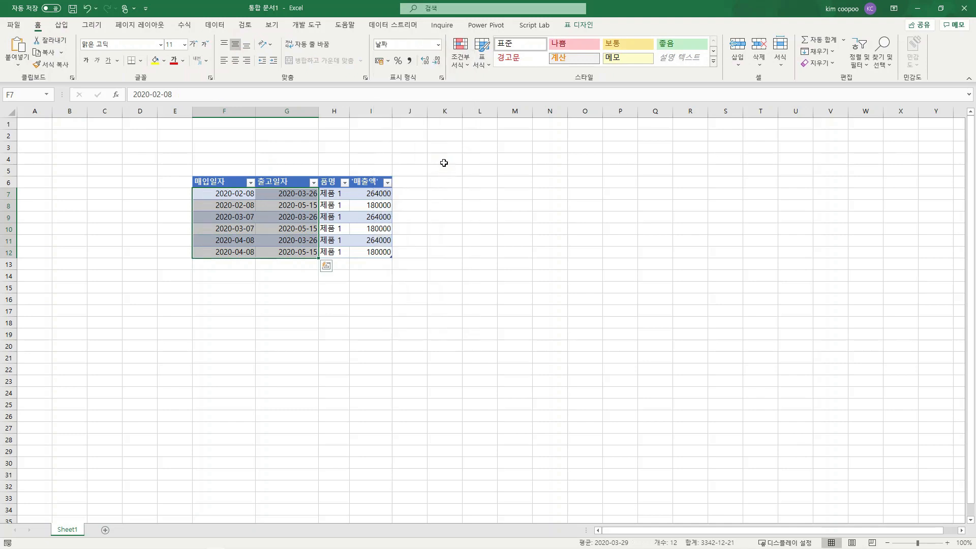
pyautogui.click(478, 265)
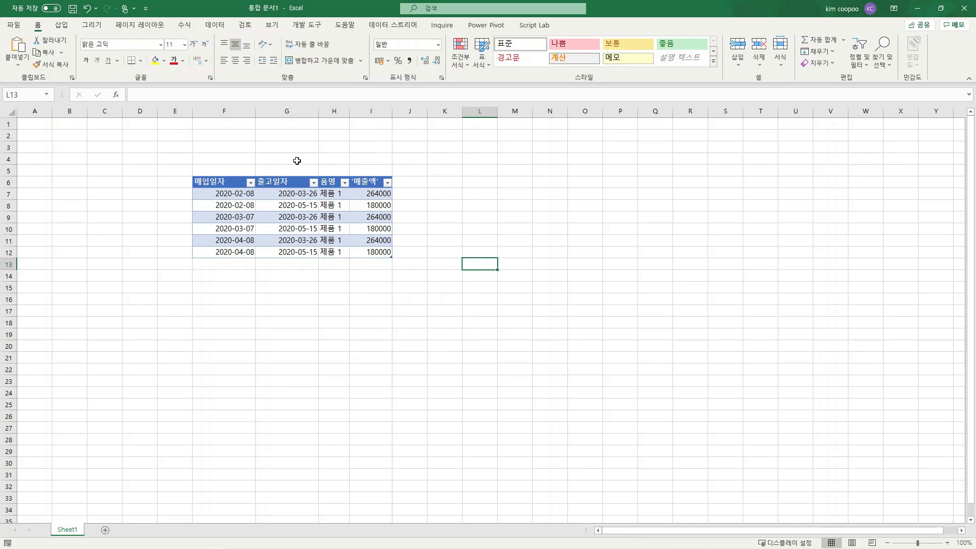
# - Enter the label 품명선택 in cell F2 above the query table
pyautogui.click(227, 134)
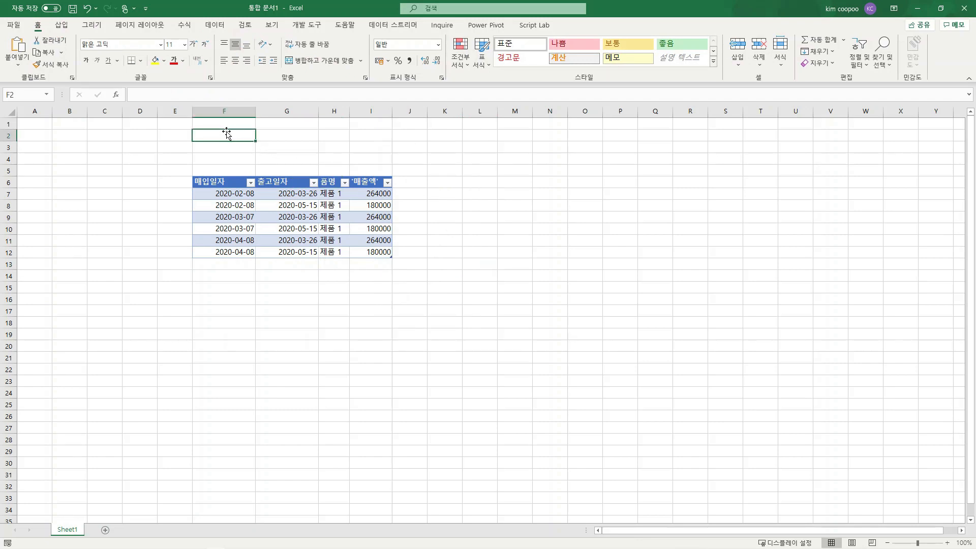
pyautogui.write('vnaa')
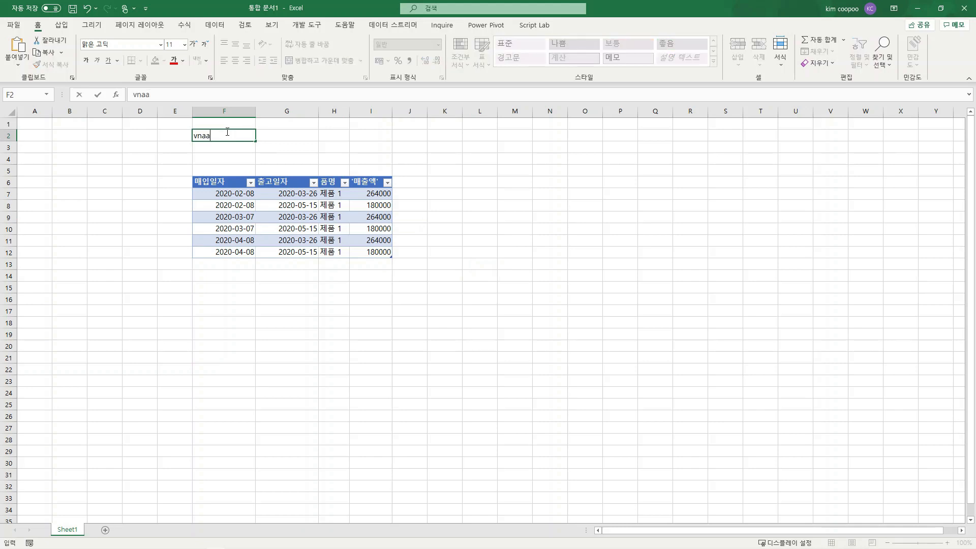
pyautogui.press('BackSpace')
pyautogui.press('BackSpace')
pyautogui.press('BackSpace')
pyautogui.press('BackSpace')
pyautogui.press('Hangul')
pyautogui.write('품')
pyautogui.write('명선태')
pyautogui.write('ㄱ')
pyautogui.press('Return')
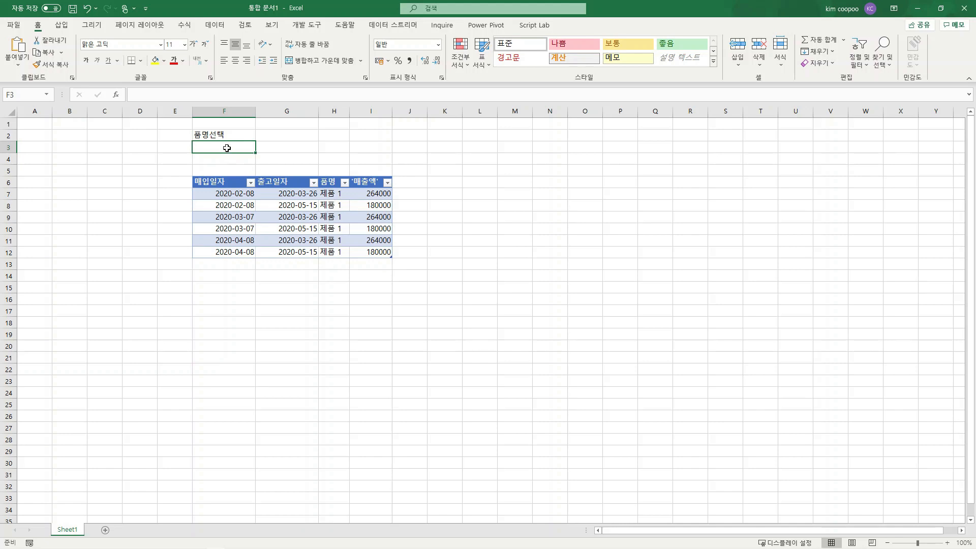
# - Start a data validation rule on cell F3 that restricts entries to a list (목록)
pyautogui.rightClick(229, 145)
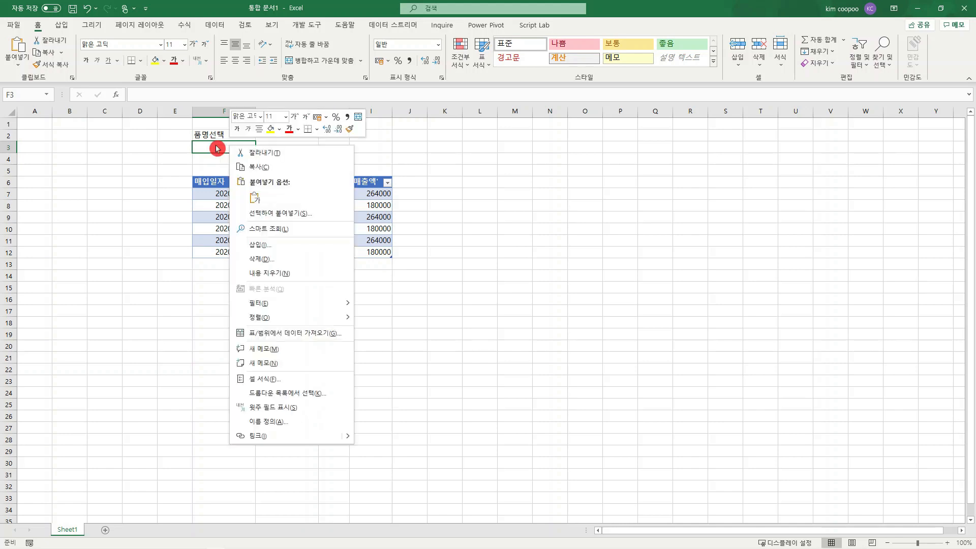
pyautogui.press('Escape')
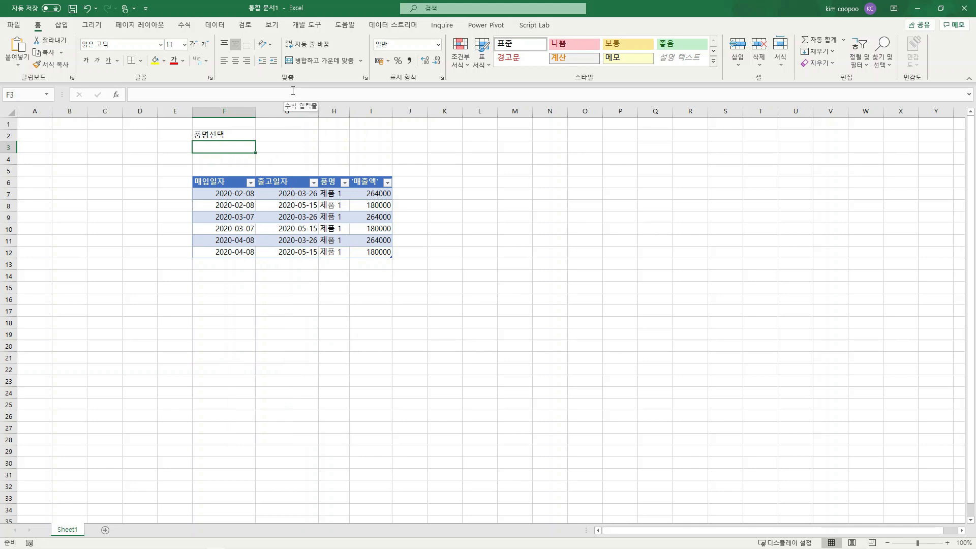
pyautogui.click(215, 26)
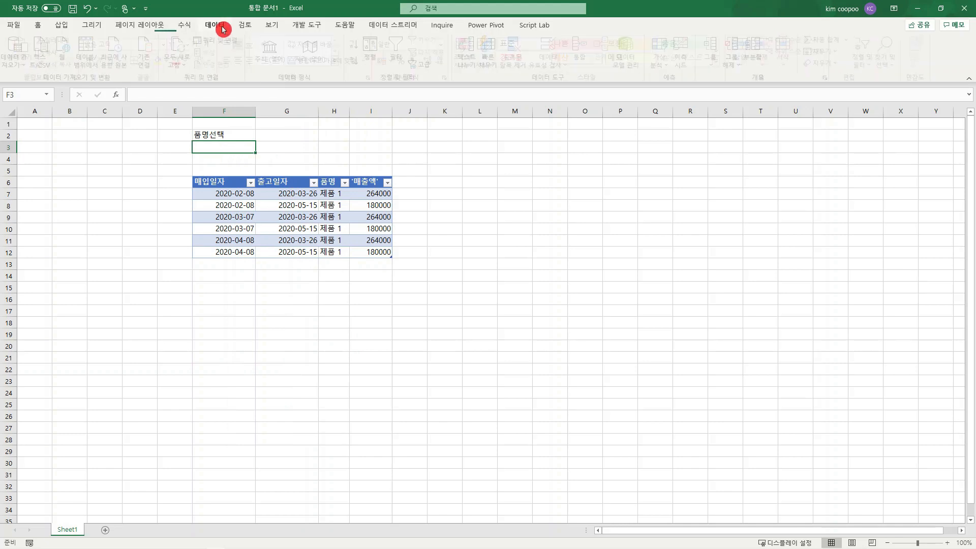
pyautogui.click(555, 43)
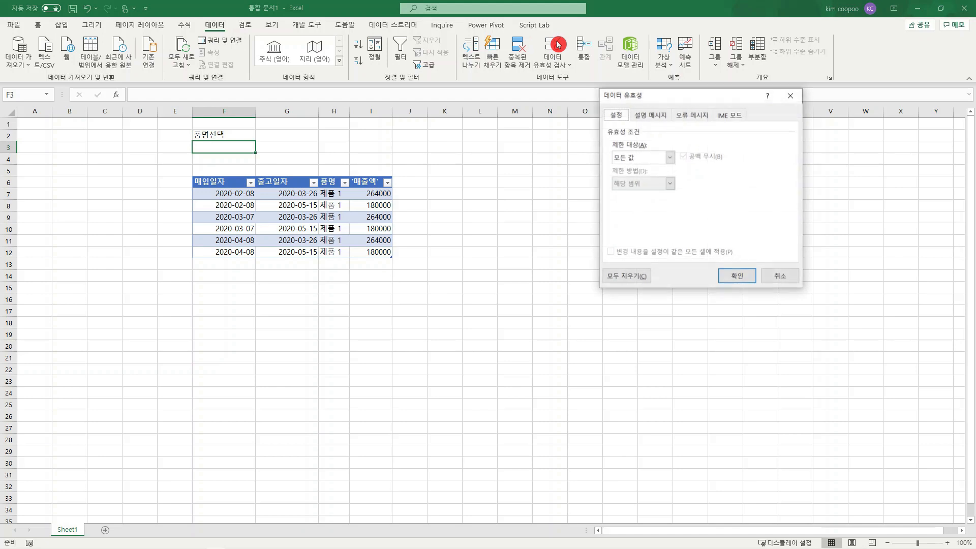
pyautogui.click(641, 156)
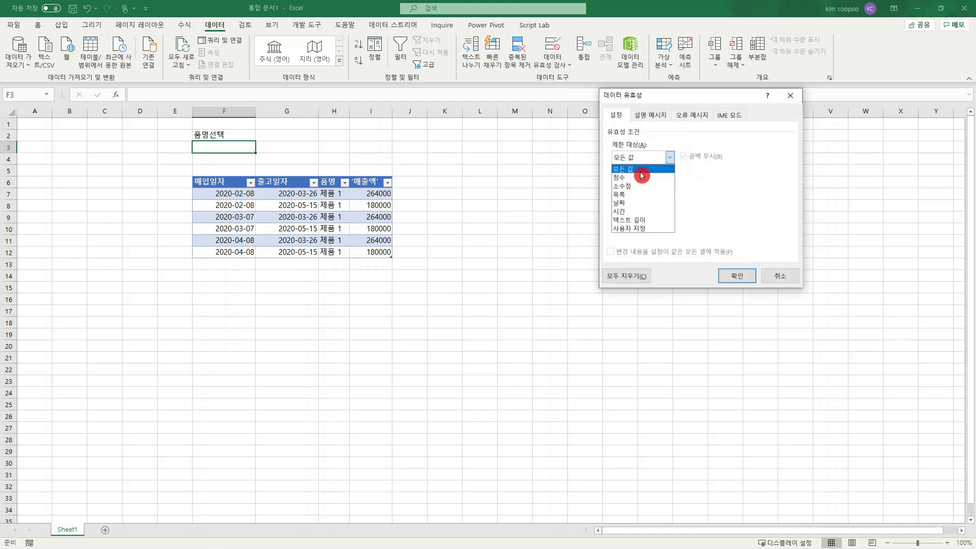
pyautogui.click(636, 193)
pyautogui.click(635, 208)
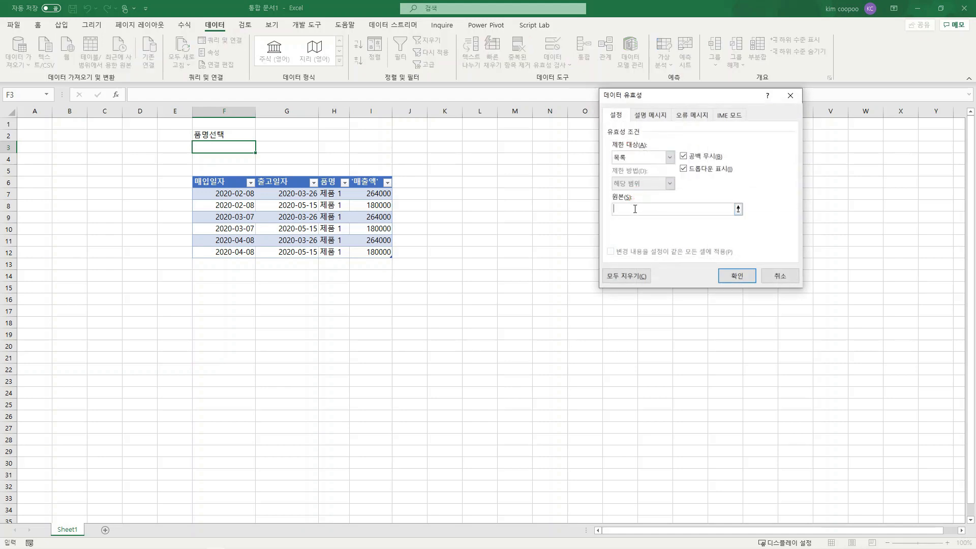
# - Set the F3 validation list source to 제품 1, 제품 2, 제품 3, 제품 4 and 제품 5, apply it, and check the dropdown choices
pyautogui.write('제품 1,')
pyautogui.write('제품 2')
pyautogui.write(',제품 ')
pyautogui.write('3')
pyautogui.write(', 제품')
pyautogui.write(' 4, 제푸')
pyautogui.write(' 5')
pyautogui.click(737, 276)
pyautogui.click(260, 148)
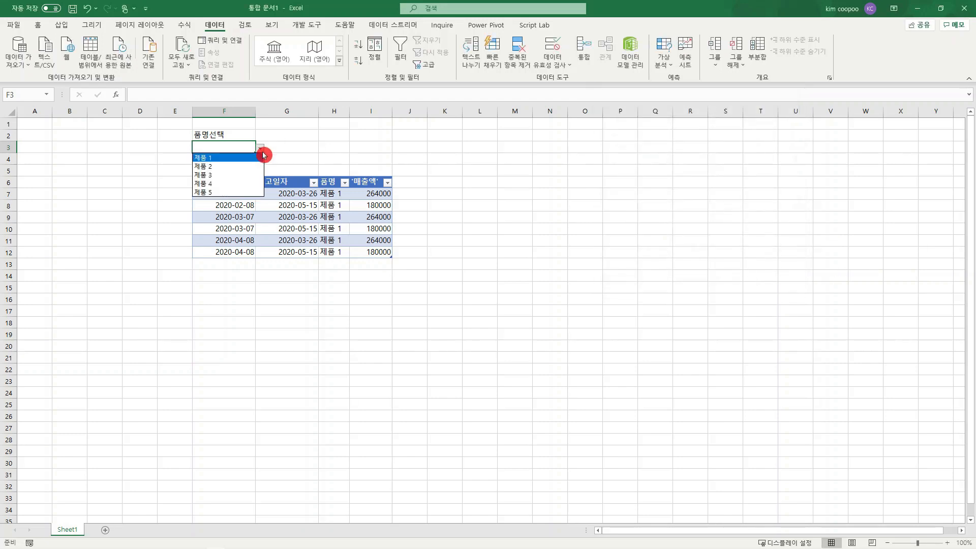
pyautogui.moveTo(246, 173); pyautogui.dragTo(308, 145)
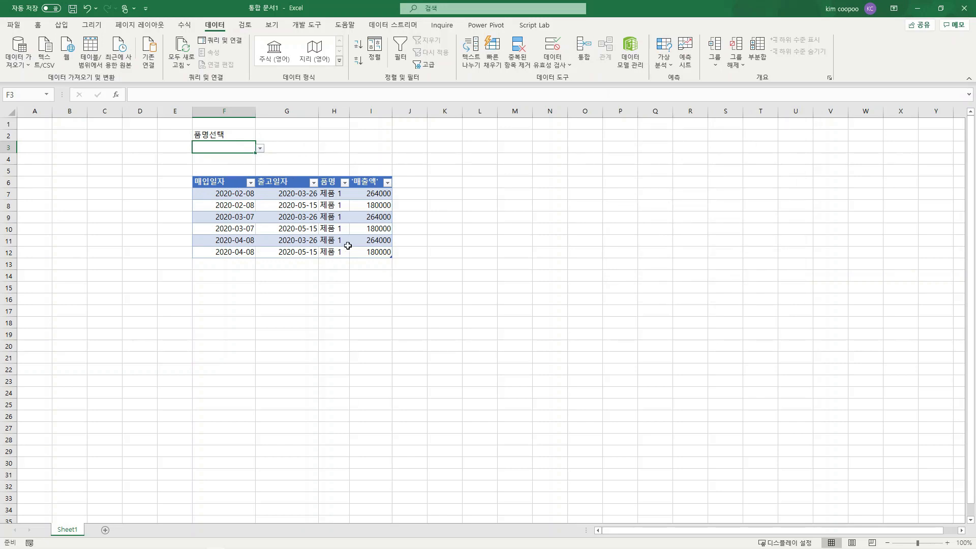
# - Make the query table's 제품명 parameter take its value from =Sheet1!$F$3 and refresh automatically when that cell changes
pyautogui.click(348, 246)
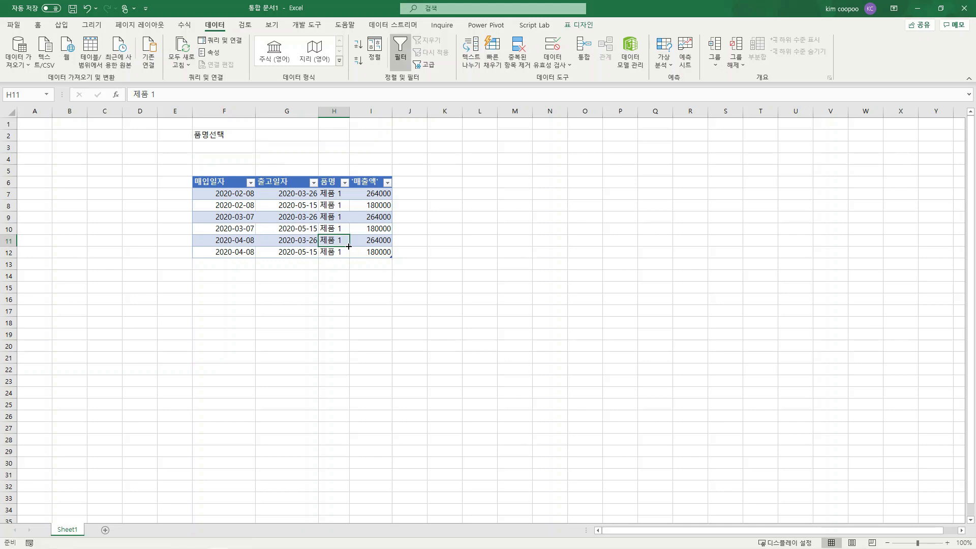
pyautogui.rightClick(349, 246)
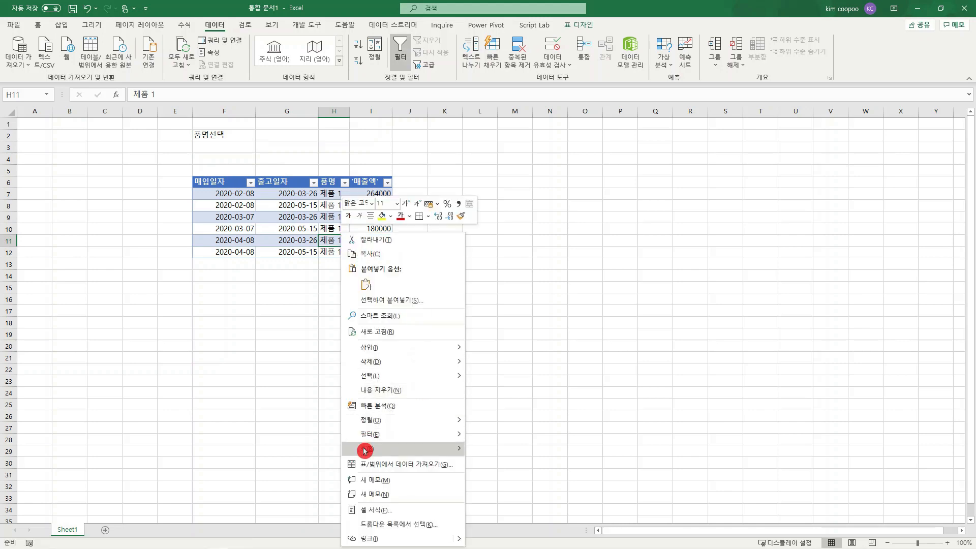
pyautogui.moveTo(364, 451)
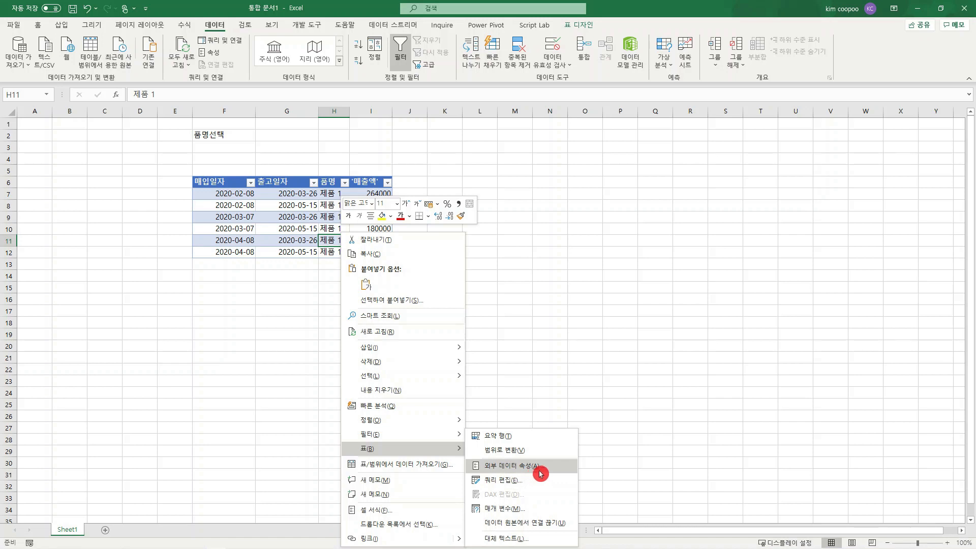
pyautogui.click(535, 513)
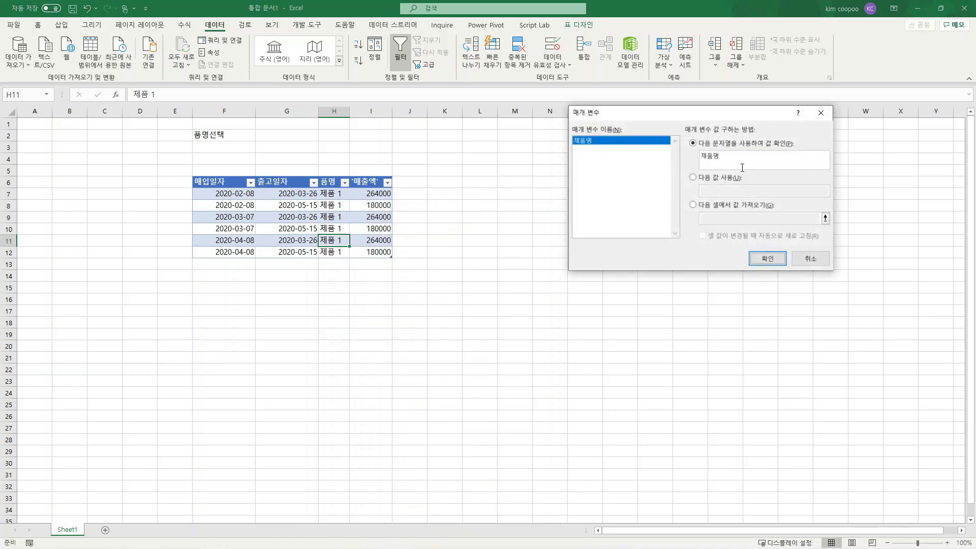
pyautogui.click(747, 143)
pyautogui.click(710, 206)
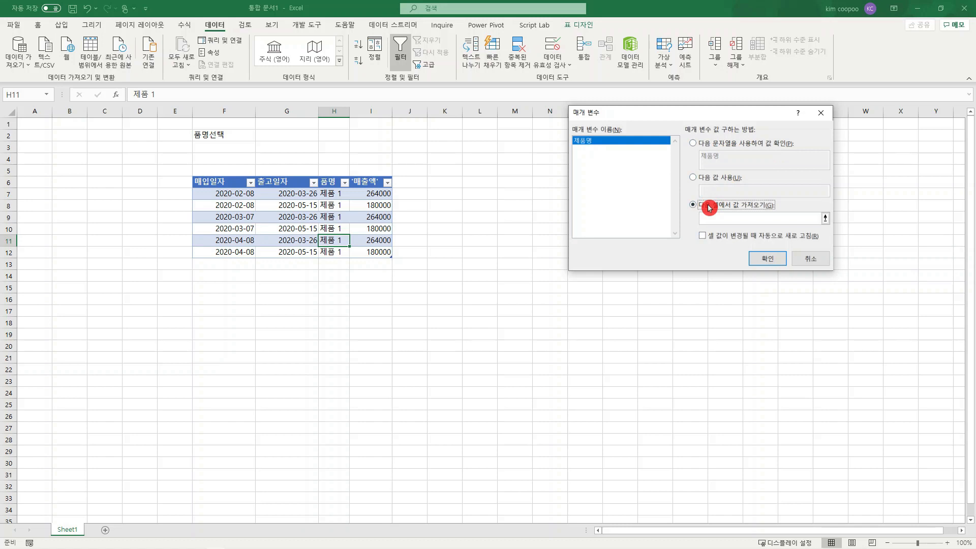
pyautogui.click(825, 217)
pyautogui.click(250, 148)
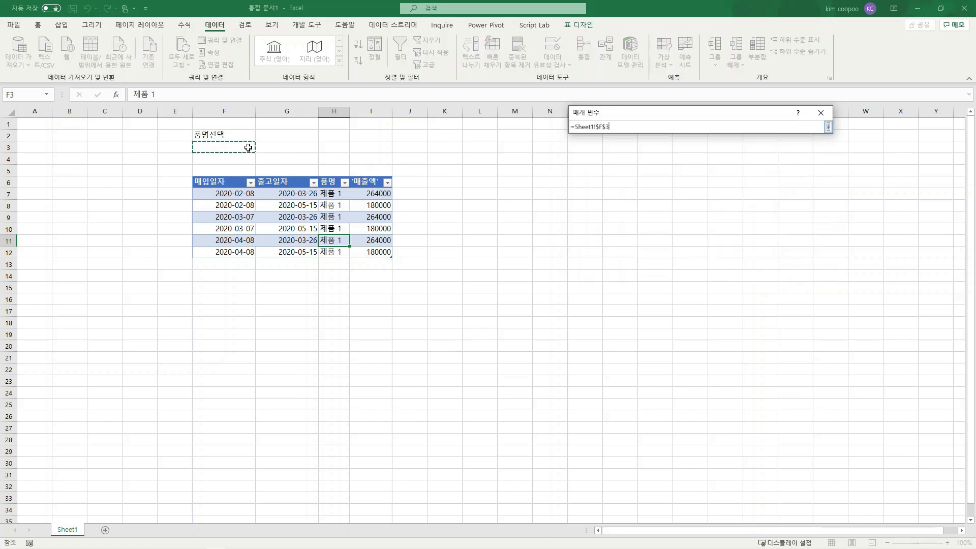
pyautogui.click(828, 127)
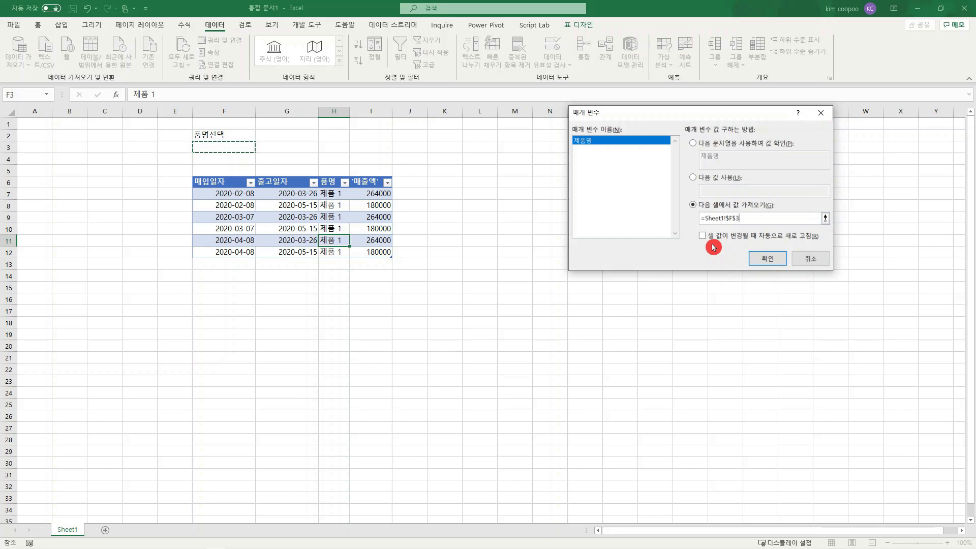
pyautogui.click(704, 239)
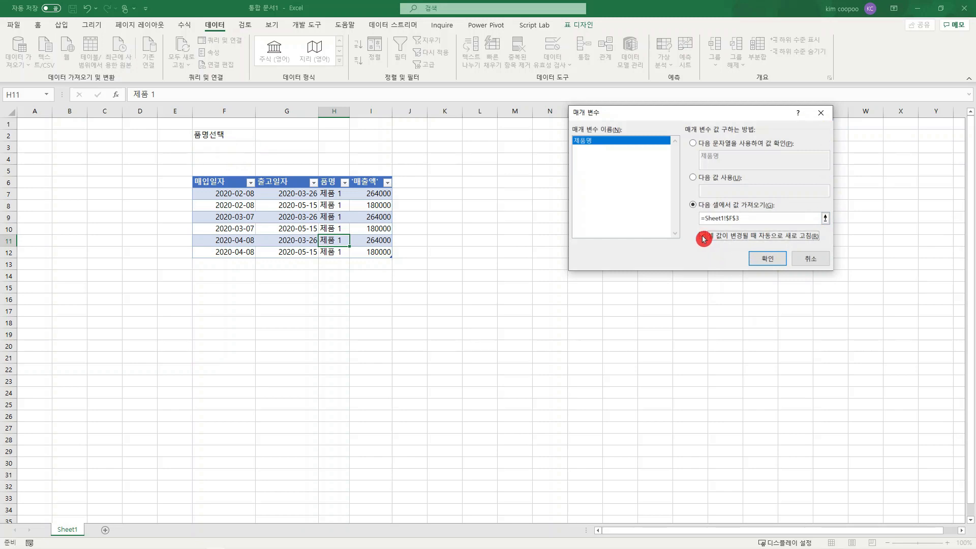
pyautogui.click(763, 259)
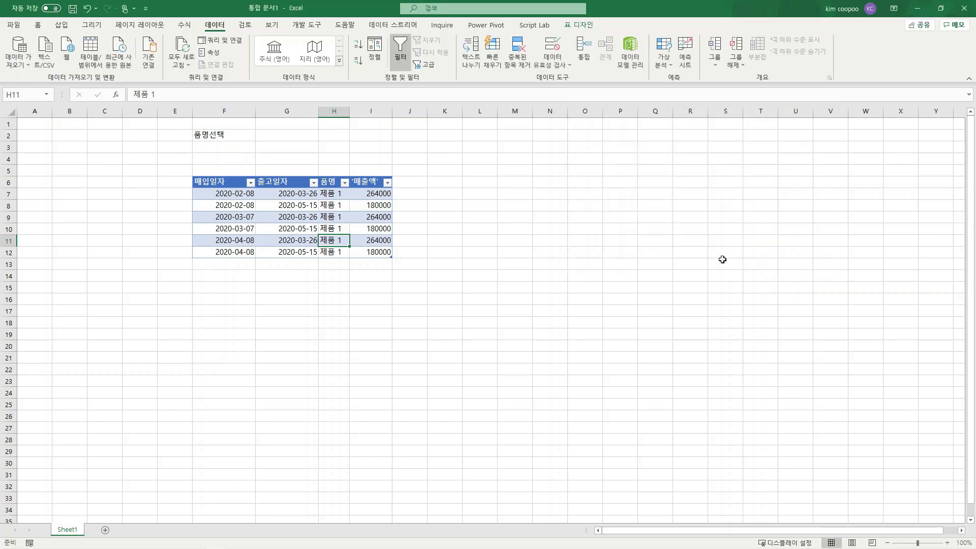
# - Test the parameter cell F3 by choosing 제품 2, 제품 3, 제품 4 and finally 제품 5 from its list
pyautogui.click(246, 152)
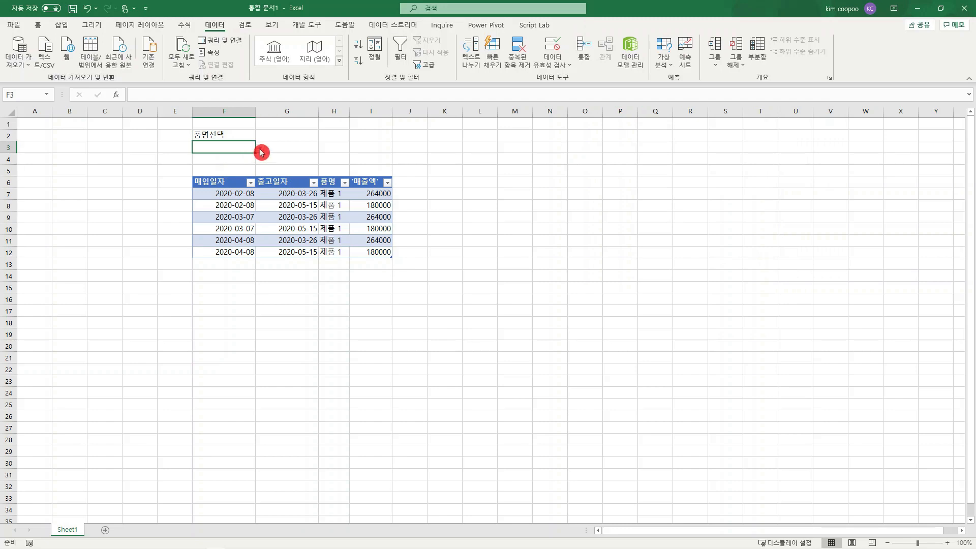
pyautogui.click(261, 151)
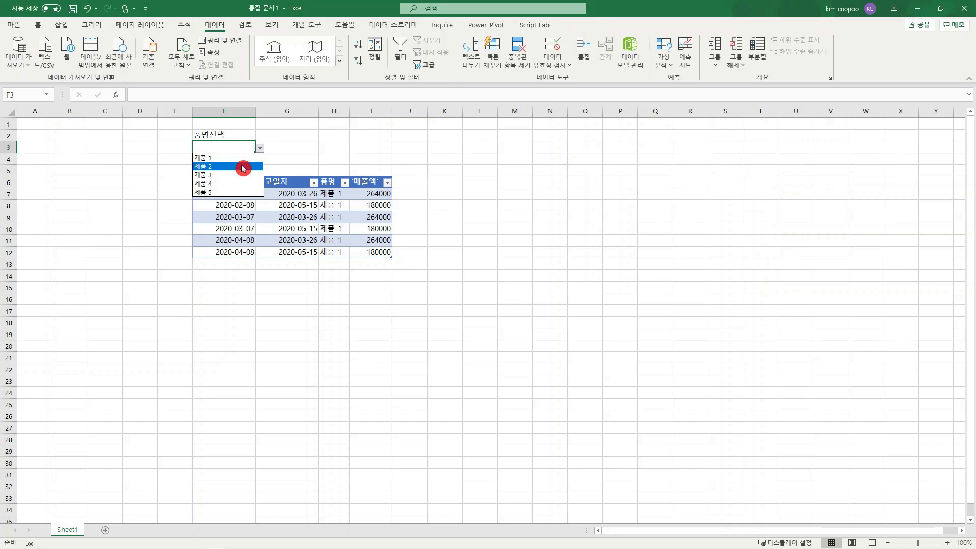
pyautogui.click(242, 167)
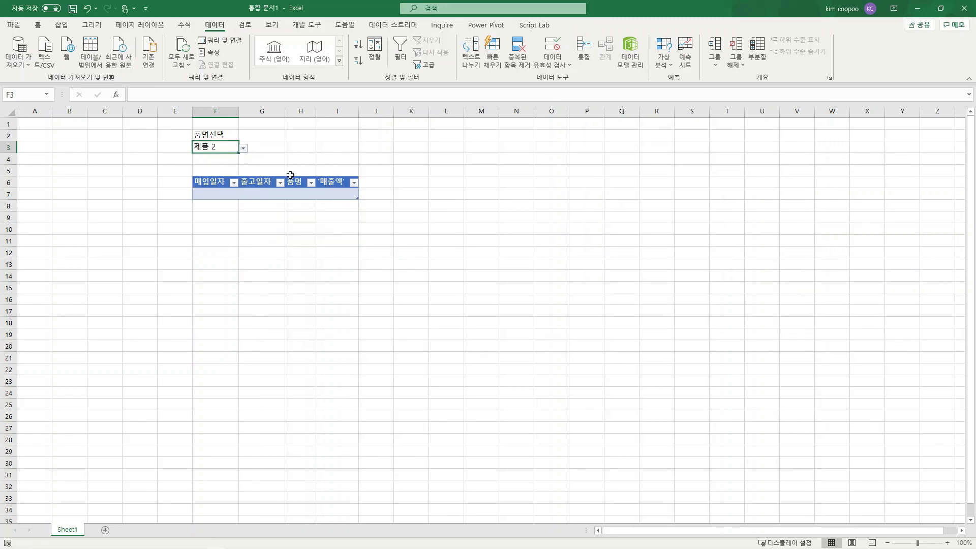
pyautogui.click(243, 147)
pyautogui.click(219, 175)
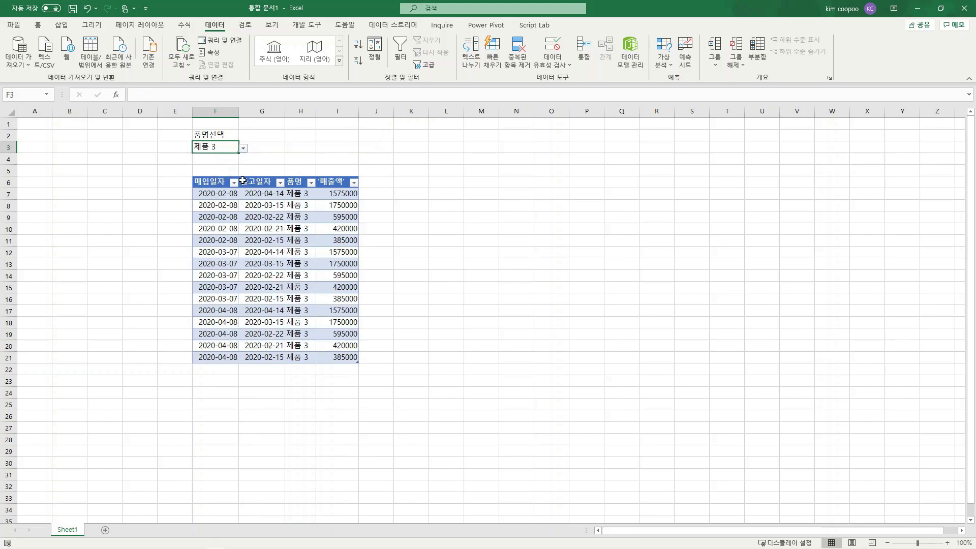
pyautogui.click(243, 148)
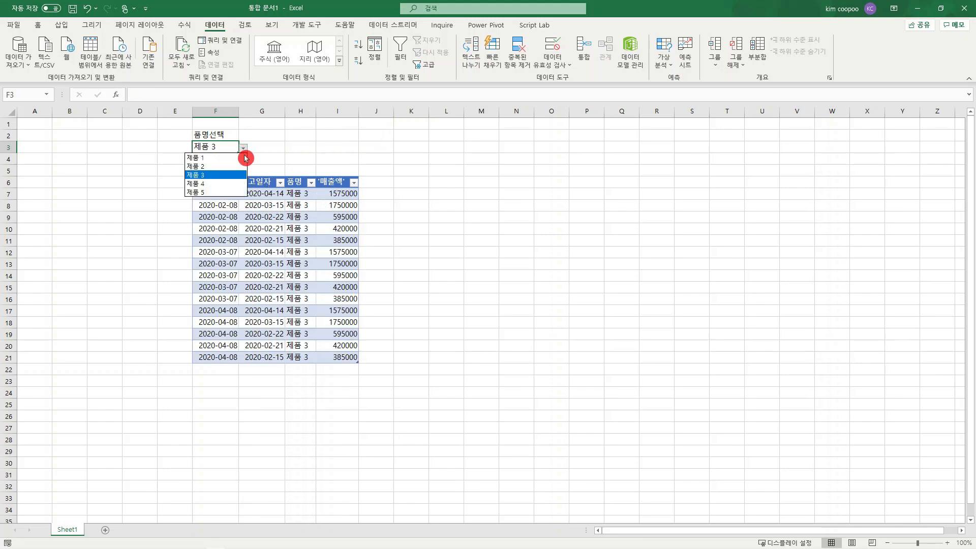
pyautogui.click(223, 187)
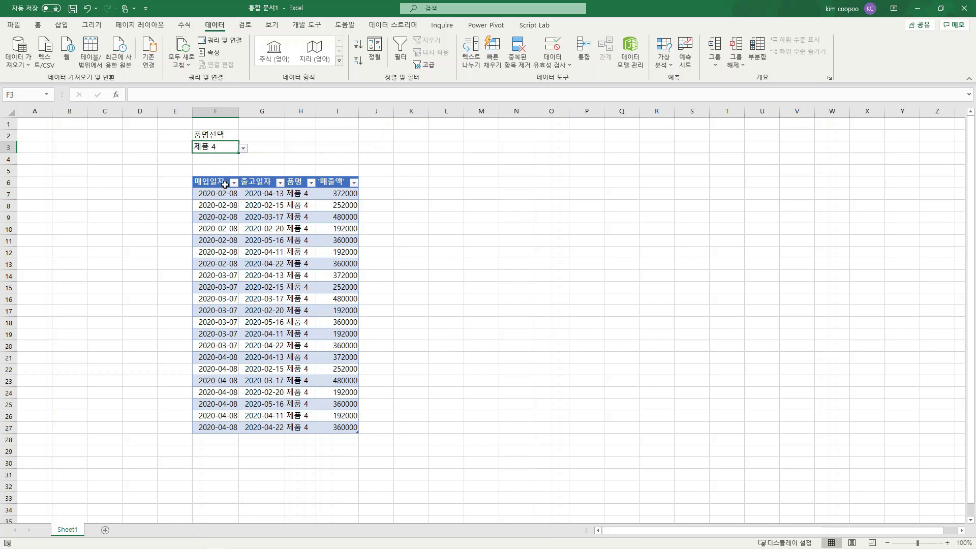
pyautogui.click(244, 148)
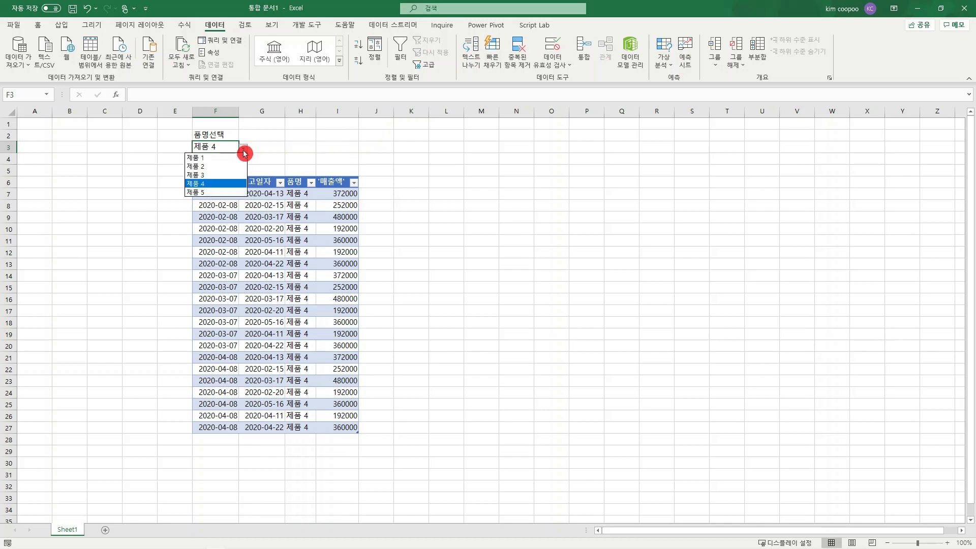
pyautogui.click(223, 192)
pyautogui.moveTo(214, 182); pyautogui.dragTo(336, 390)
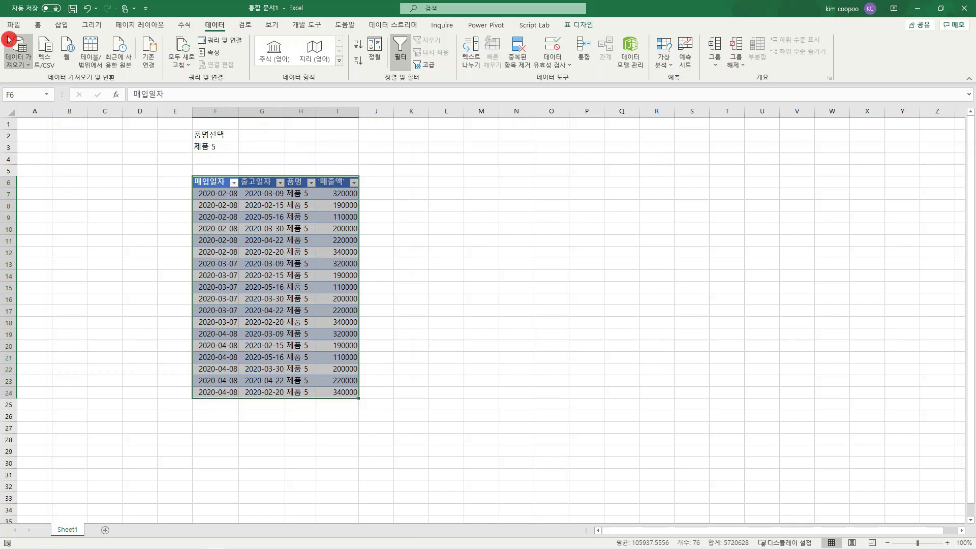
pyautogui.click(10, 65)
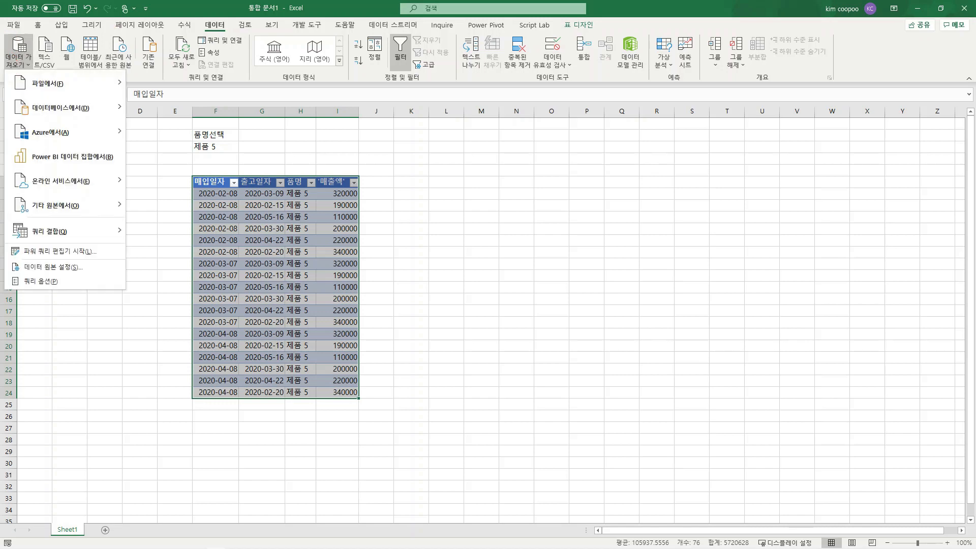
pyautogui.moveTo(61, 108)
pyautogui.moveTo(123, 211)
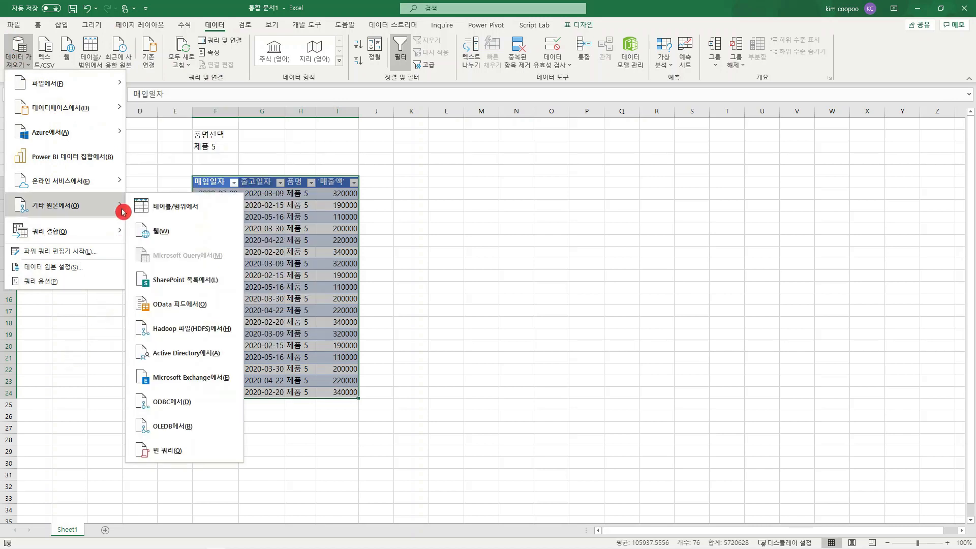
pyautogui.moveTo(126, 192)
pyautogui.click(411, 180)
# - Open the table's query for editing in Microsoft Query, then exit it without returning data
pyautogui.rightClick(305, 273)
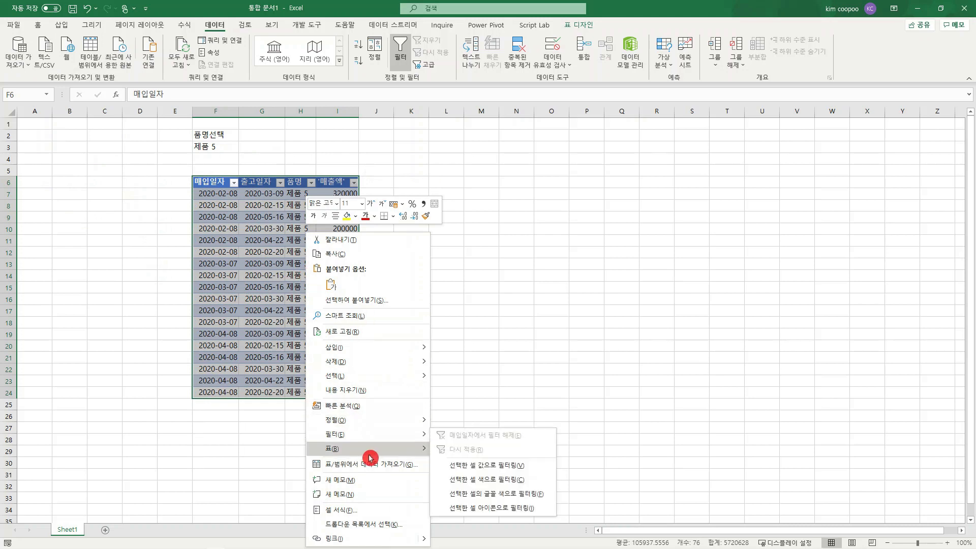
pyautogui.moveTo(369, 452)
pyautogui.click(466, 483)
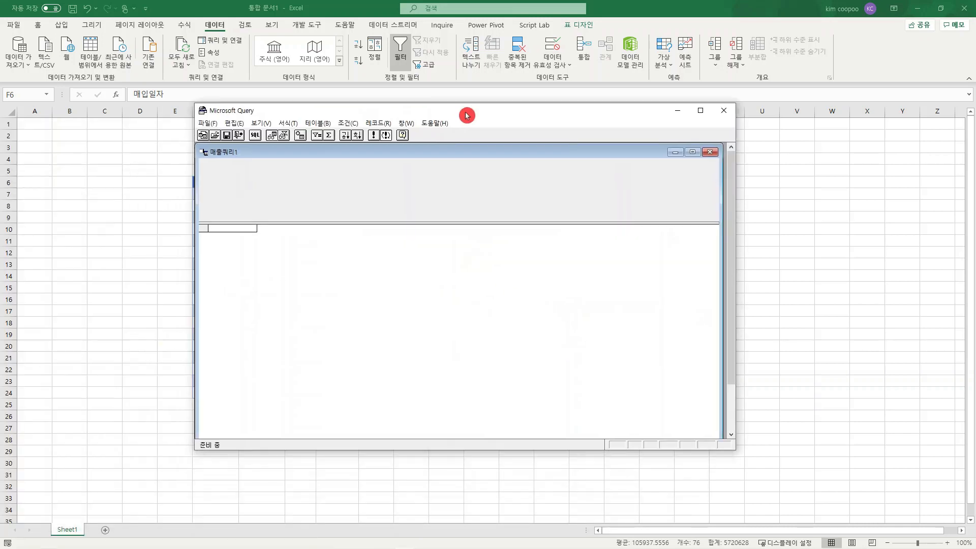
pyautogui.click(694, 147)
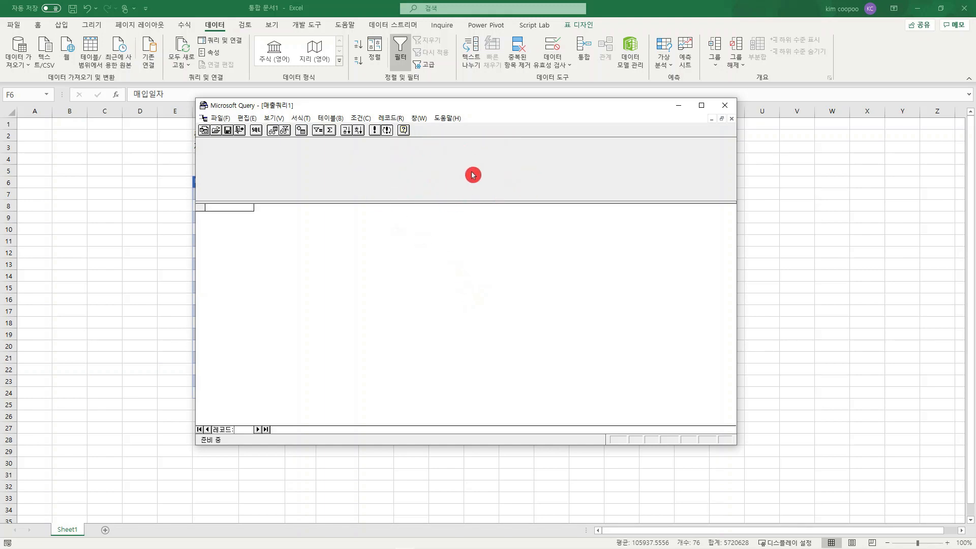
pyautogui.click(724, 106)
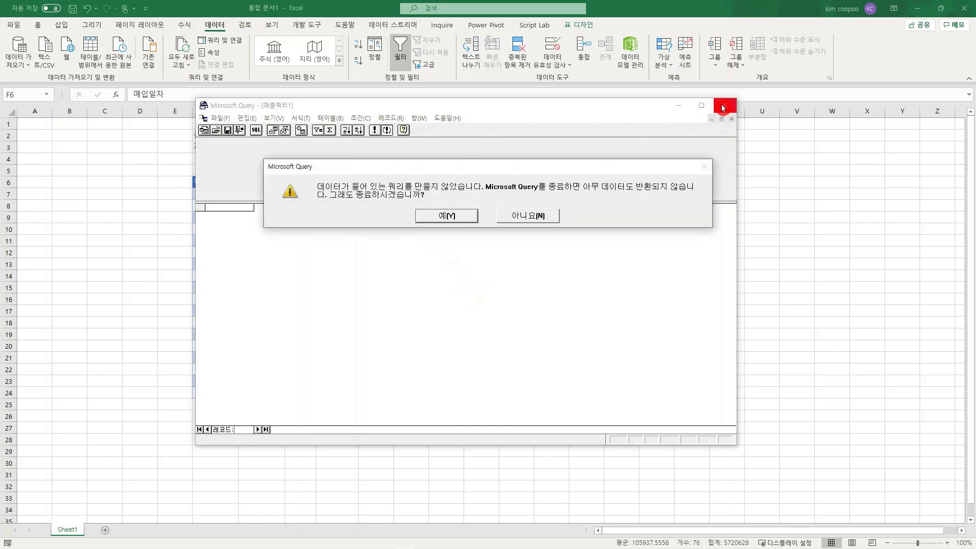
pyautogui.click(466, 223)
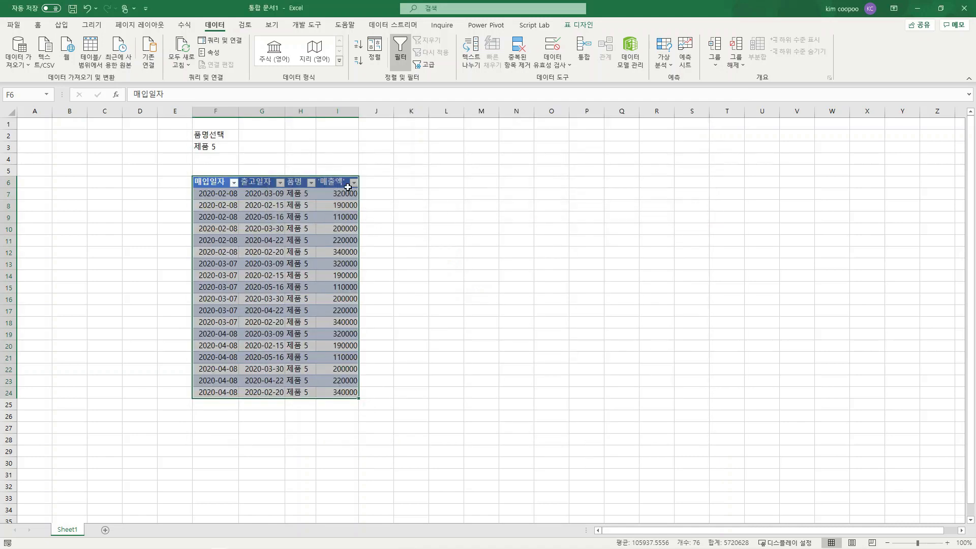
# - Start a new Microsoft Query import from empty cell O15 using the Excel Files* data source, without the query wizard
pyautogui.click(24, 62)
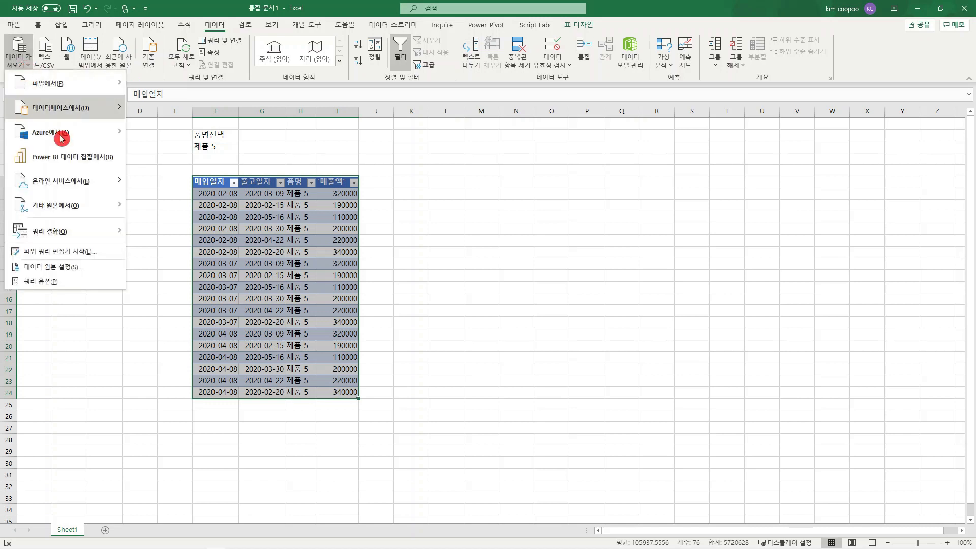
pyautogui.moveTo(92, 202)
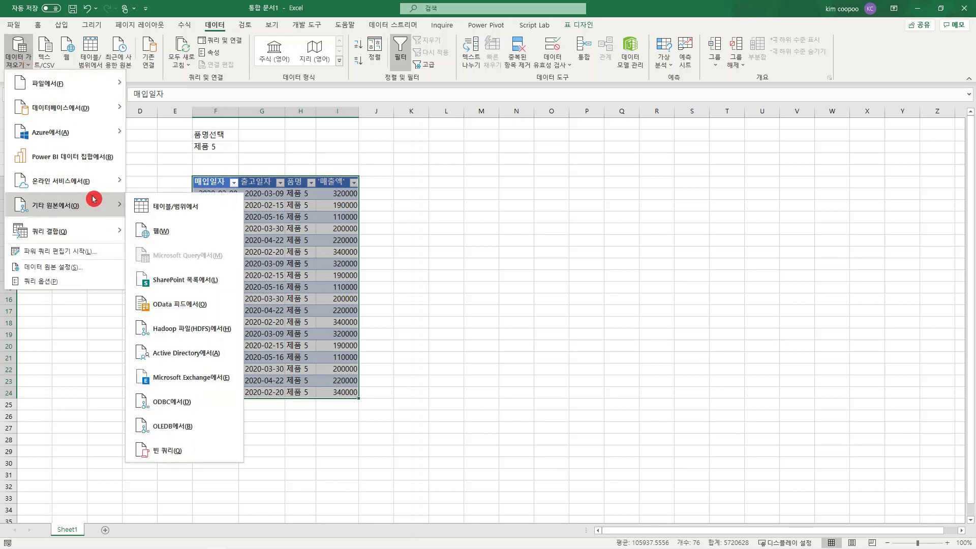
pyautogui.click(537, 287)
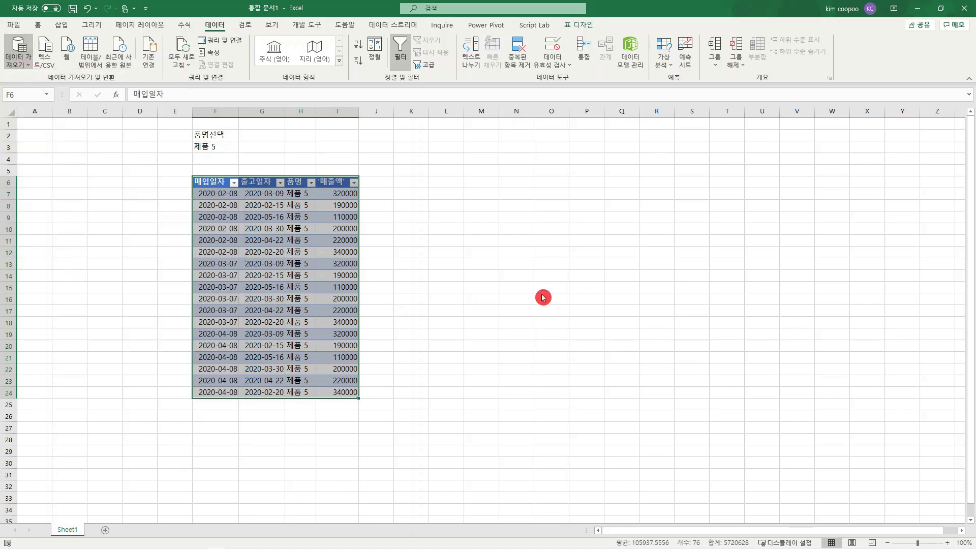
pyautogui.click(24, 65)
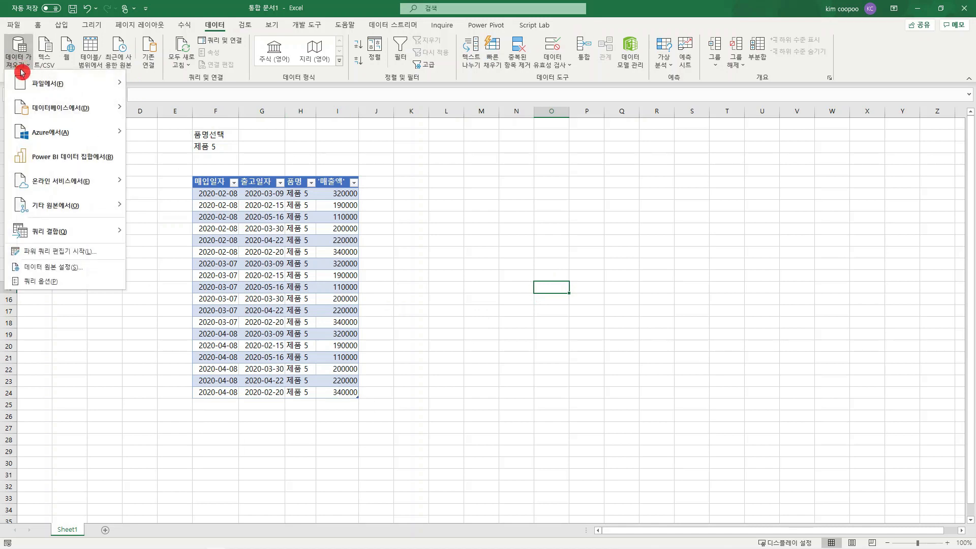
pyautogui.click(73, 209)
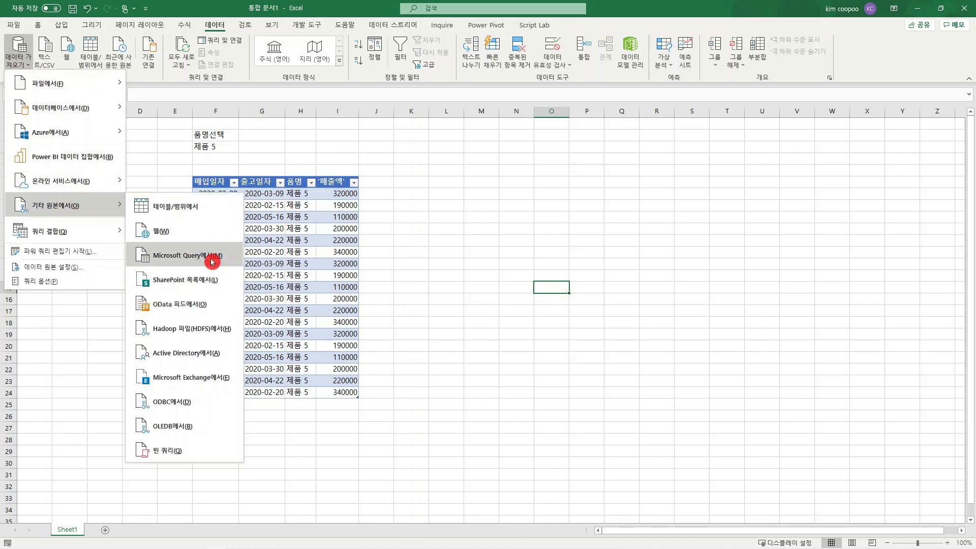
pyautogui.click(211, 257)
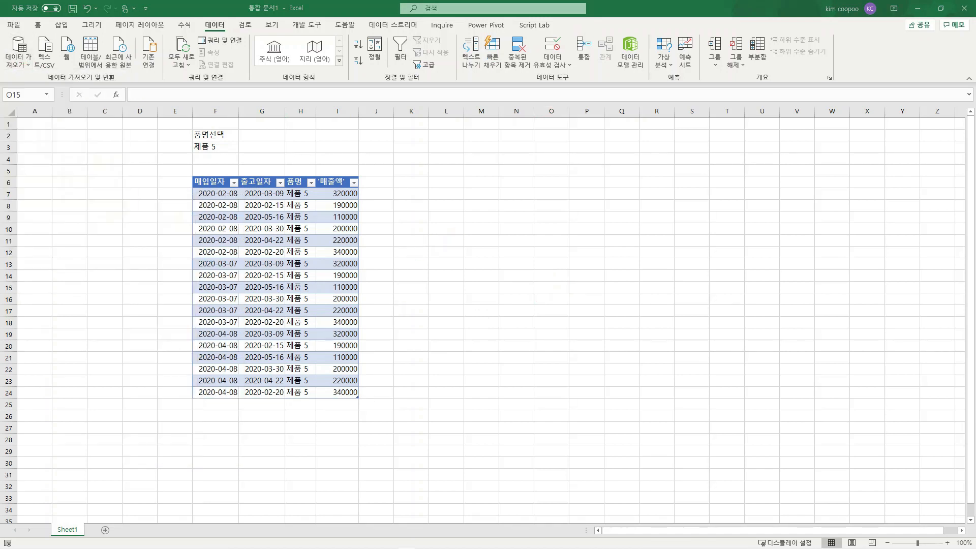
pyautogui.click(506, 215)
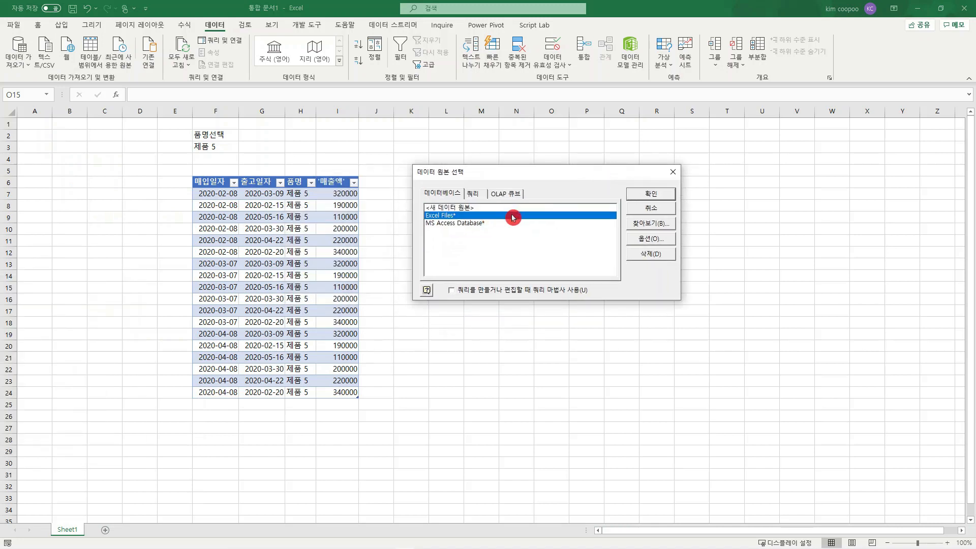
pyautogui.click(653, 194)
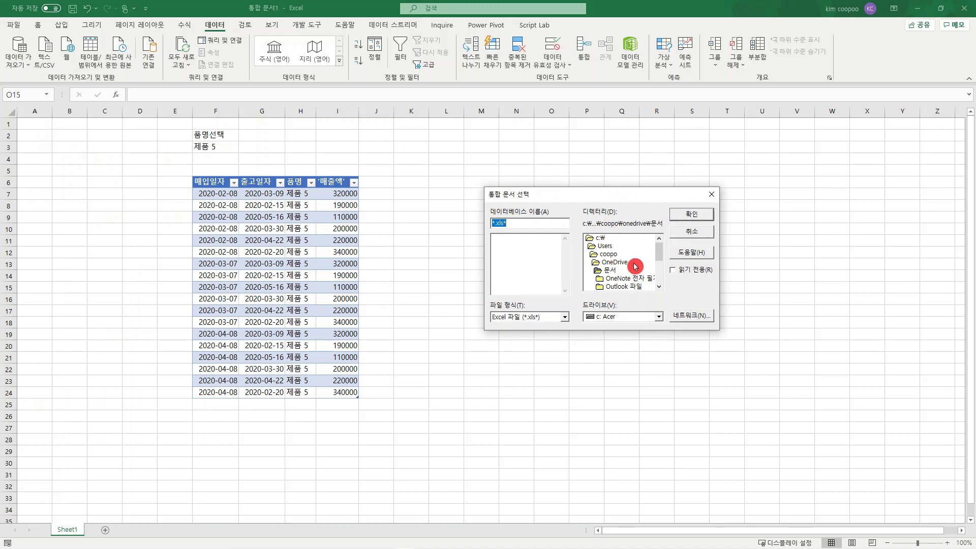
# - Choose 매입매출비교.xlsx in the OneDrive 바탕 화면 folder as the source workbook and add the 매입$ and 매출$ tables to the query
pyautogui.click(615, 271)
pyautogui.doubleClick(615, 262)
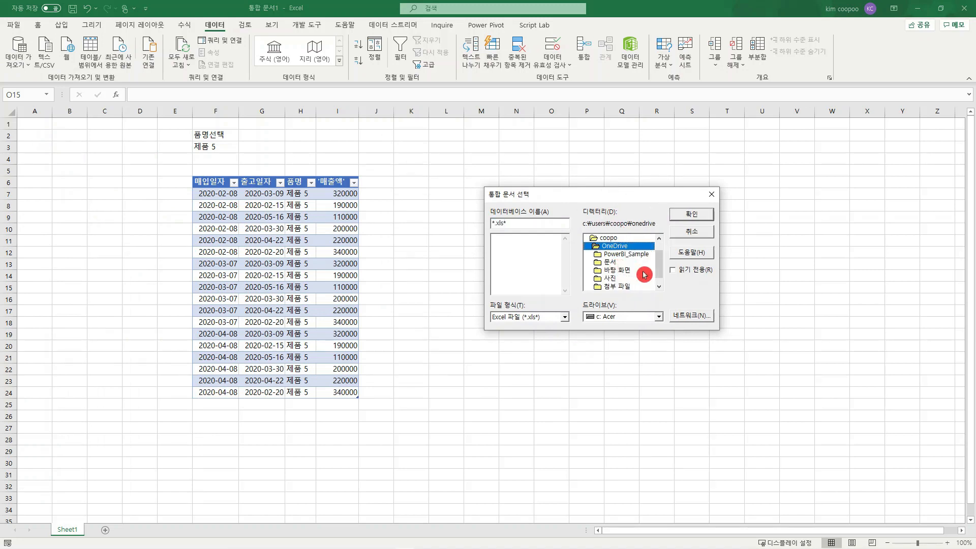
pyautogui.scroll(-1, 652, 279)
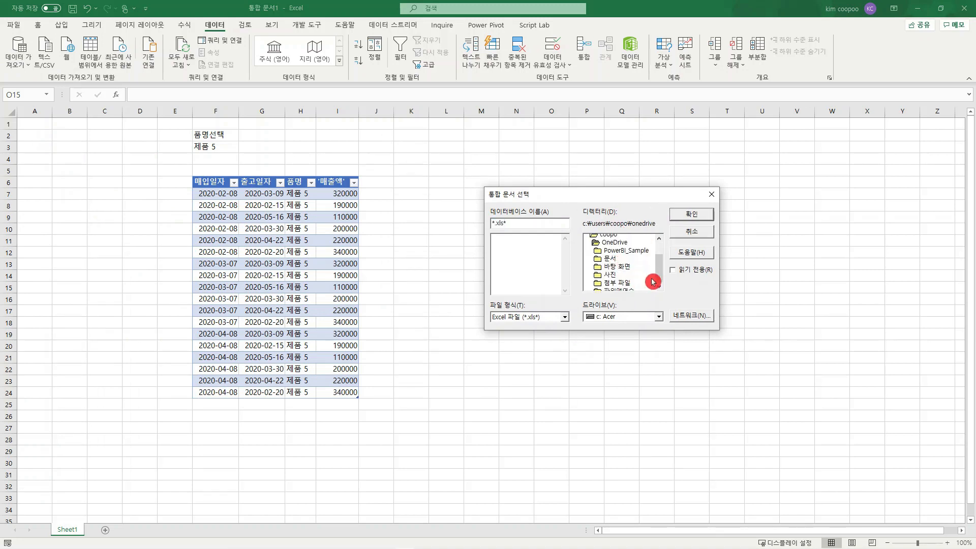
pyautogui.doubleClick(624, 262)
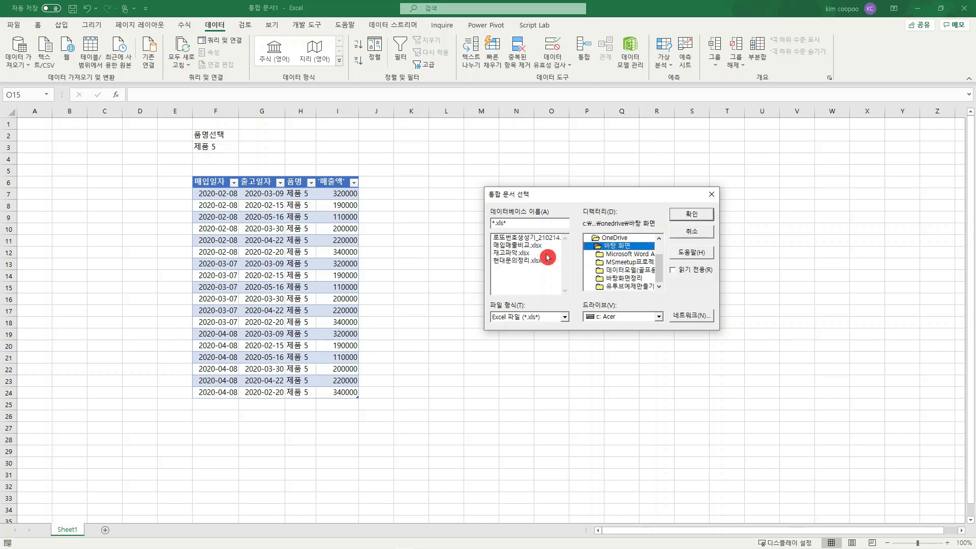
pyautogui.click(529, 246)
pyautogui.click(690, 216)
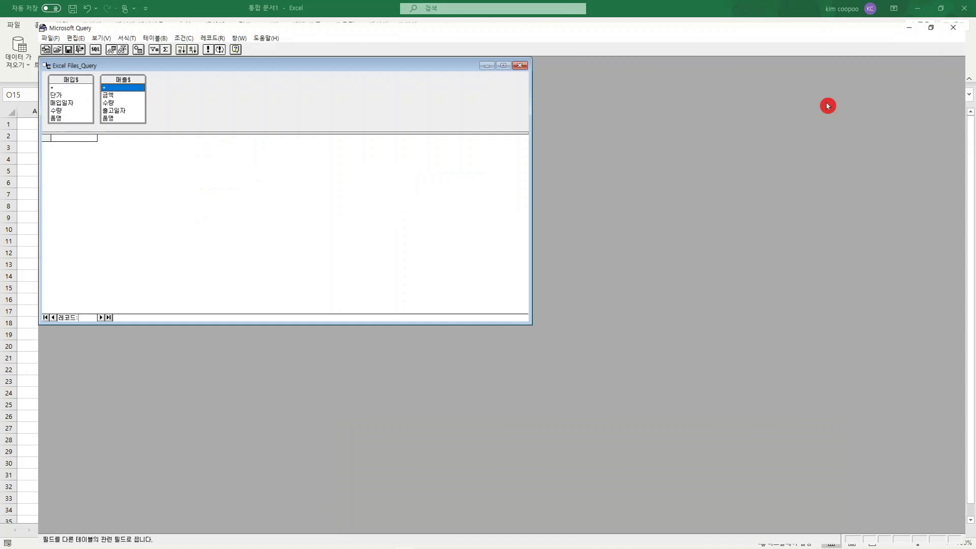
# - Maximize the query window, enlarge its table area, place 매출$ and 매입$ side by side, and join them on 품명
pyautogui.click(834, 107)
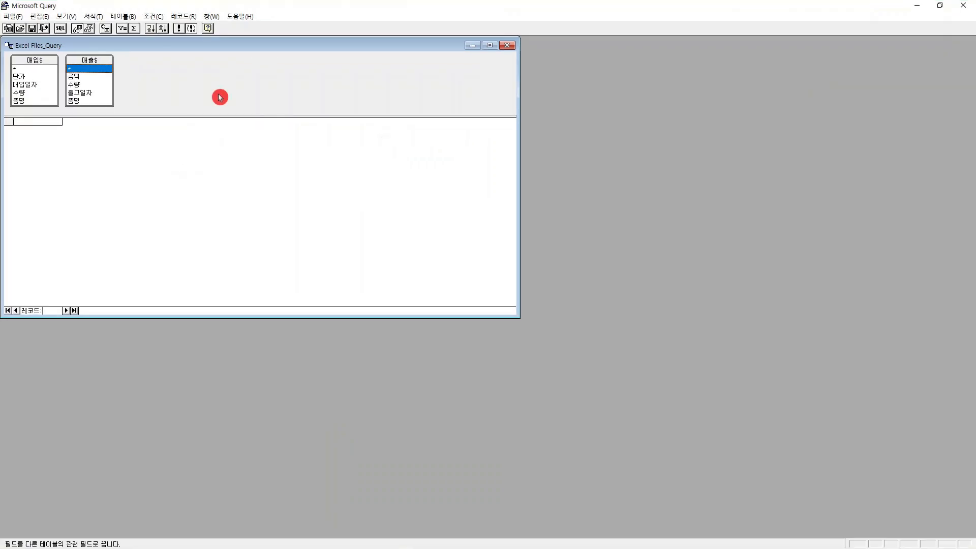
pyautogui.click(489, 46)
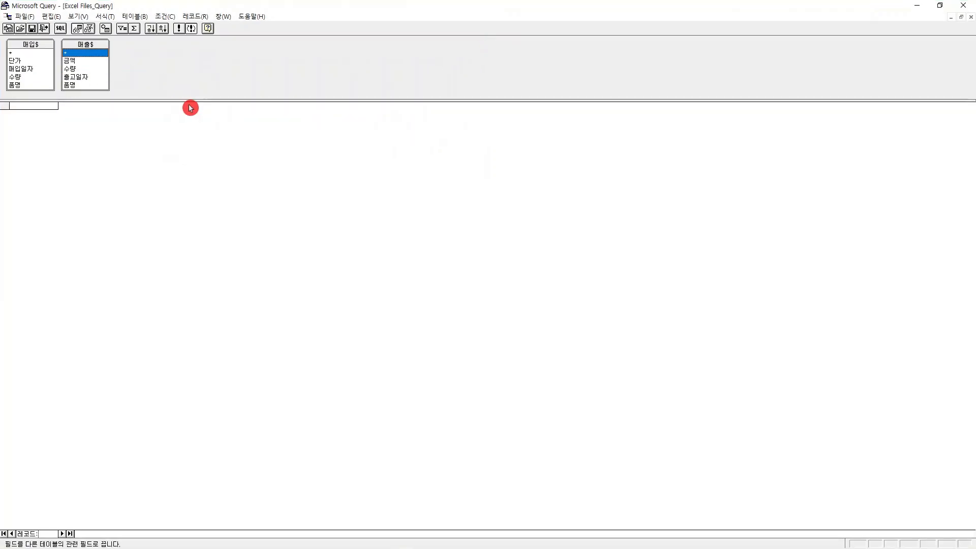
pyautogui.moveTo(193, 102); pyautogui.dragTo(161, 183)
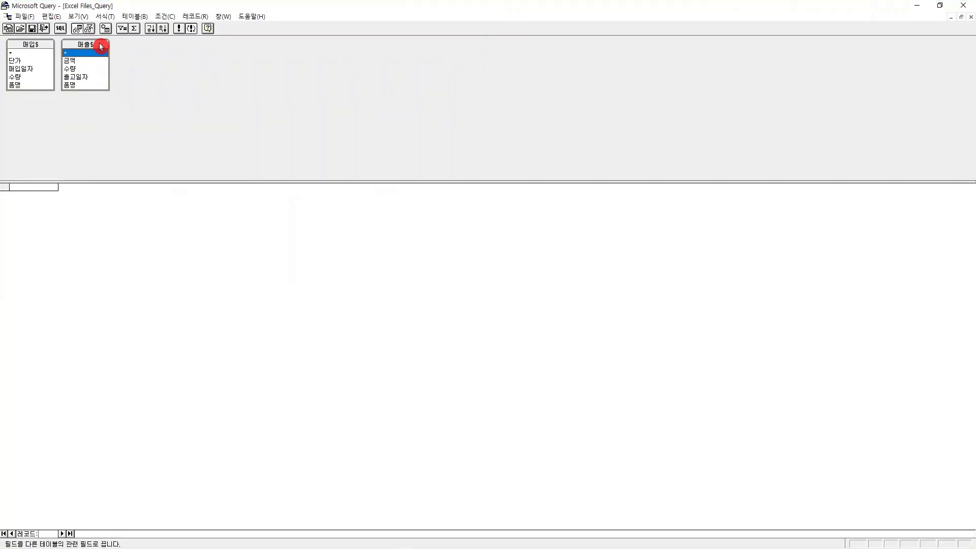
pyautogui.moveTo(100, 45); pyautogui.dragTo(304, 73)
pyautogui.moveTo(48, 44); pyautogui.dragTo(429, 72)
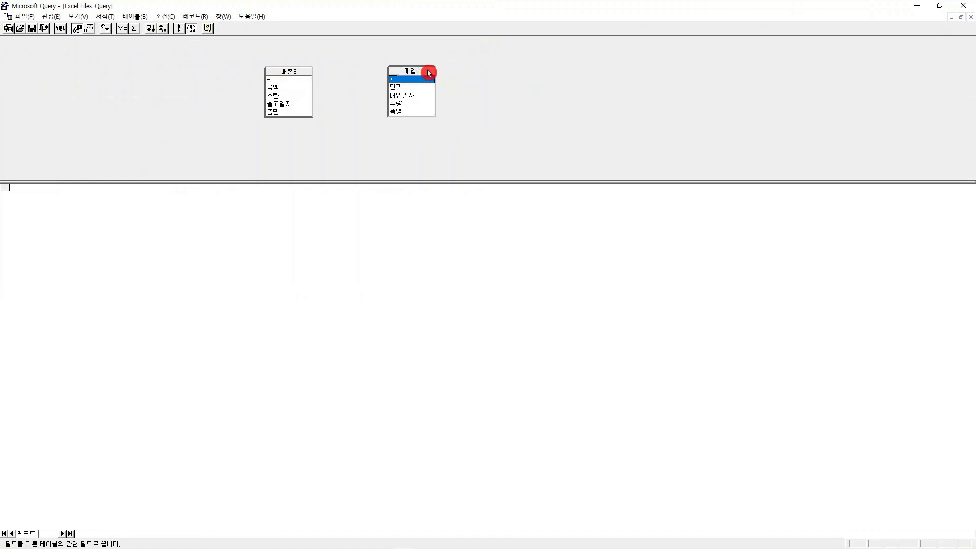
pyautogui.moveTo(283, 112); pyautogui.dragTo(391, 111)
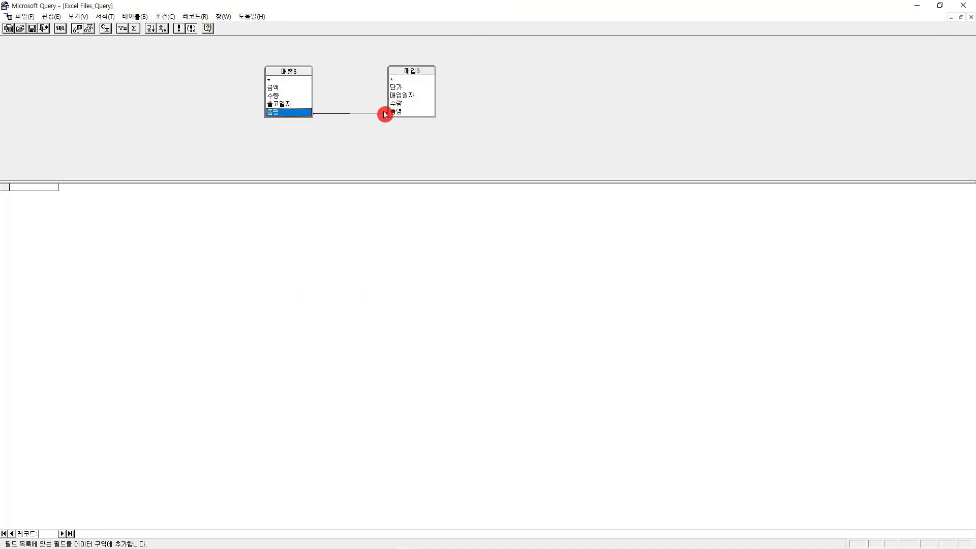
# - Examine the three join options and the comparison operators of the 품명 join, and close its settings without adding a join
pyautogui.doubleClick(364, 112)
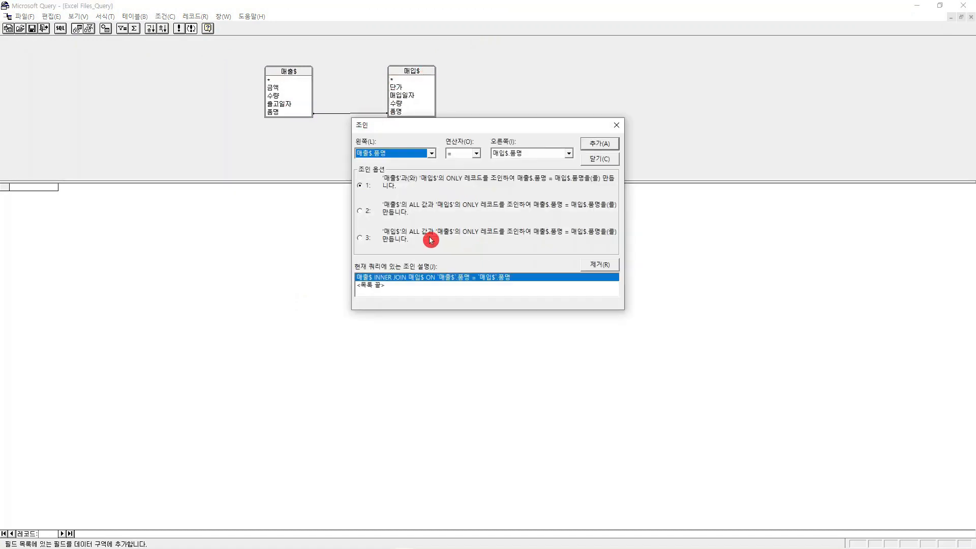
pyautogui.click(363, 212)
pyautogui.click(364, 242)
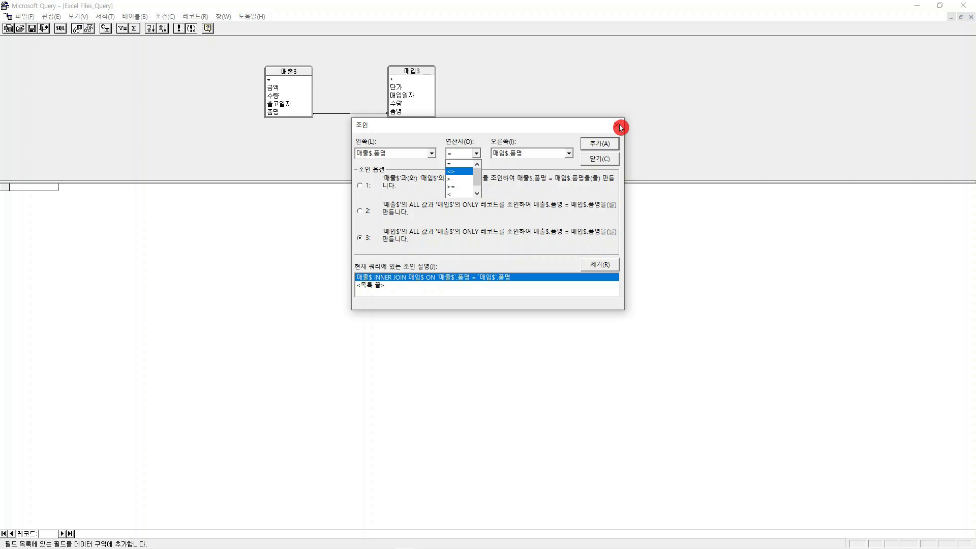
pyautogui.click(620, 127)
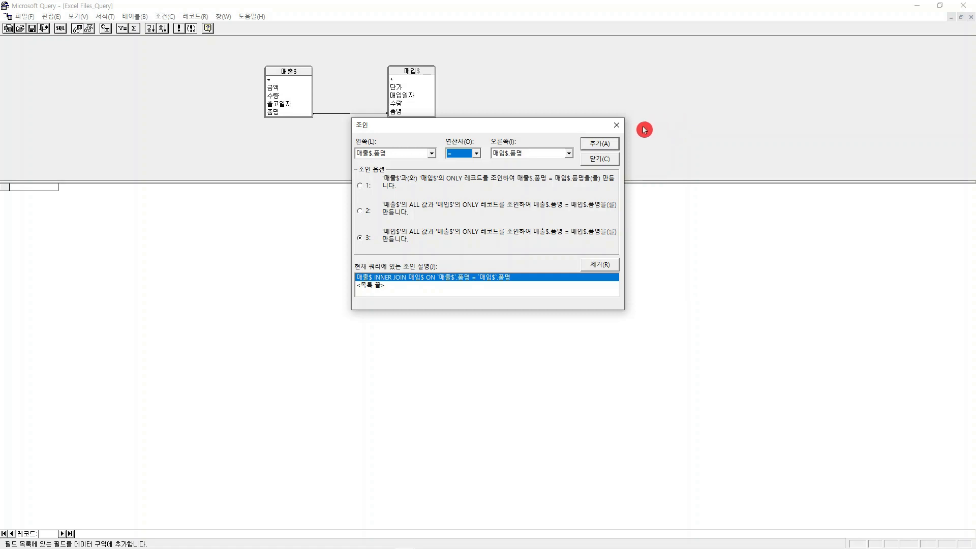
pyautogui.click(617, 126)
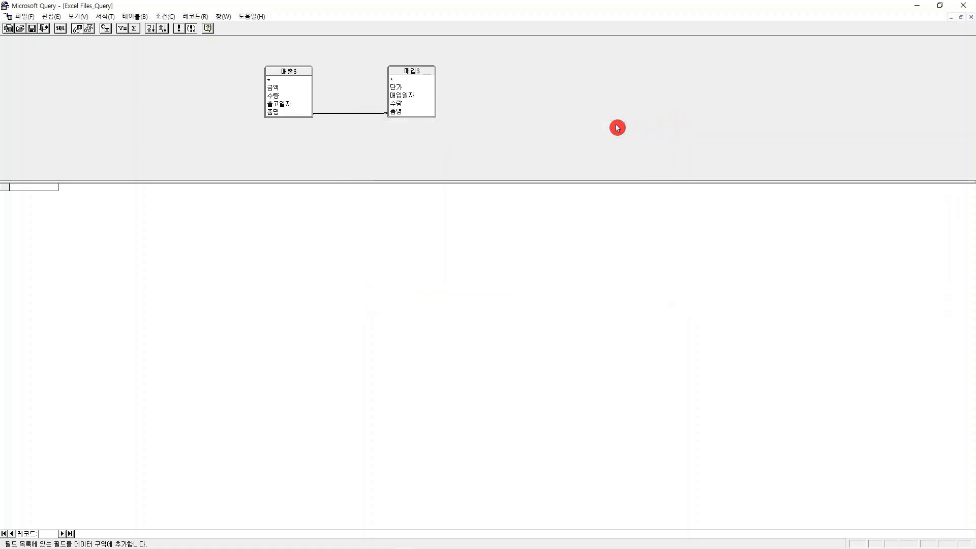